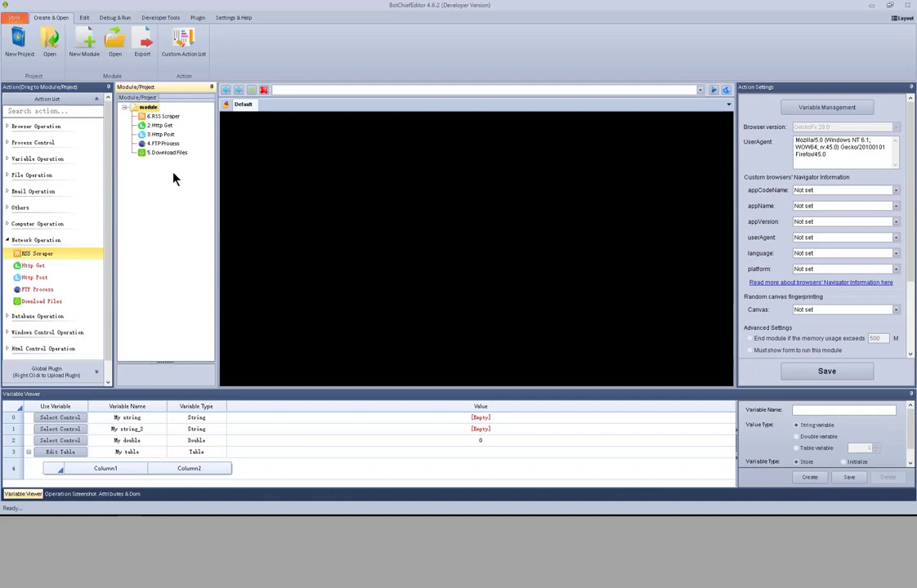
# Step: Open the settings of the RSS Scraper action and view the list of existing variables
pyautogui.click(166, 117)
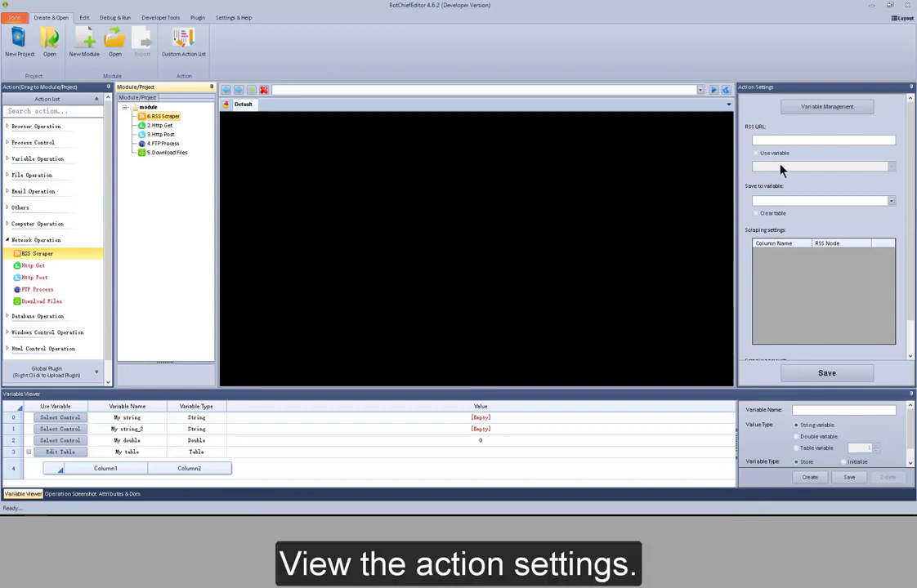
pyautogui.click(827, 110)
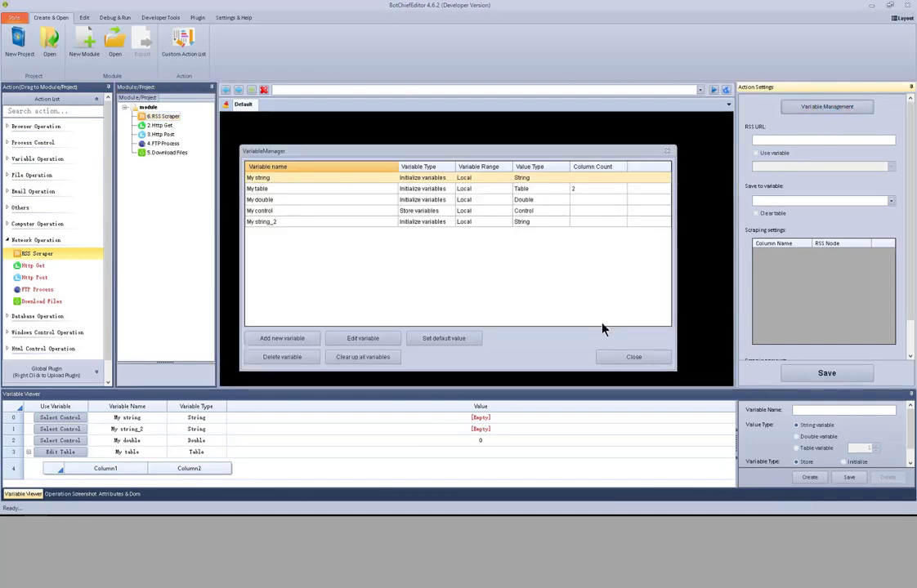
pyautogui.click(627, 357)
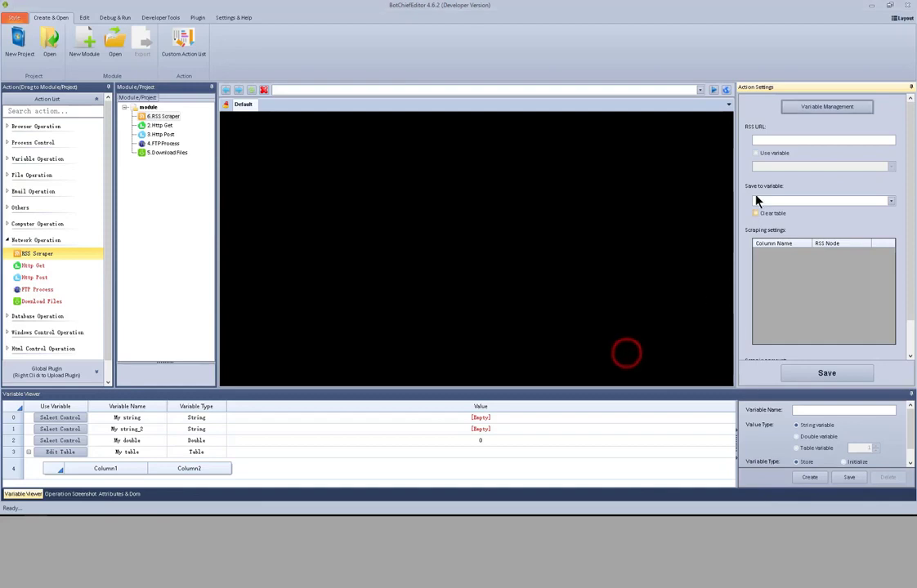
pyautogui.click(770, 138)
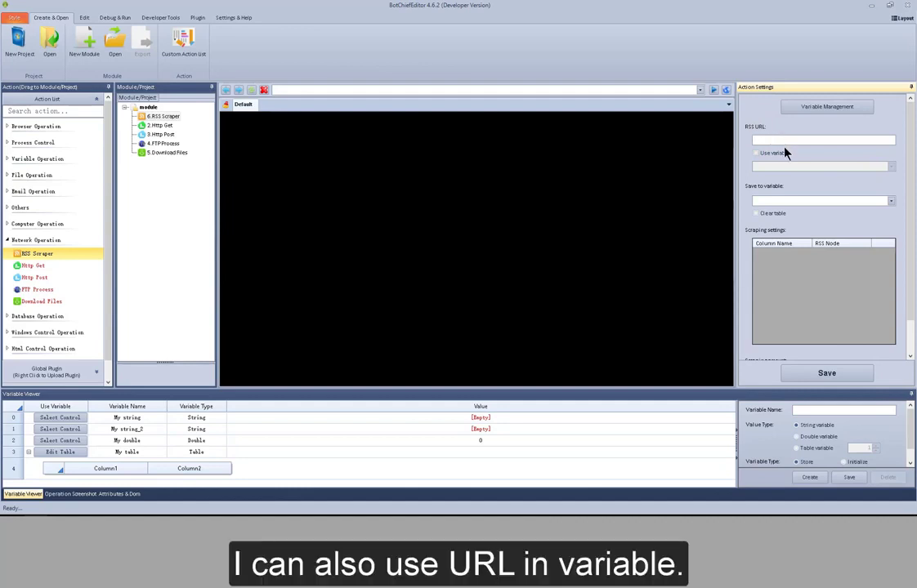
pyautogui.click(784, 152)
pyautogui.click(807, 166)
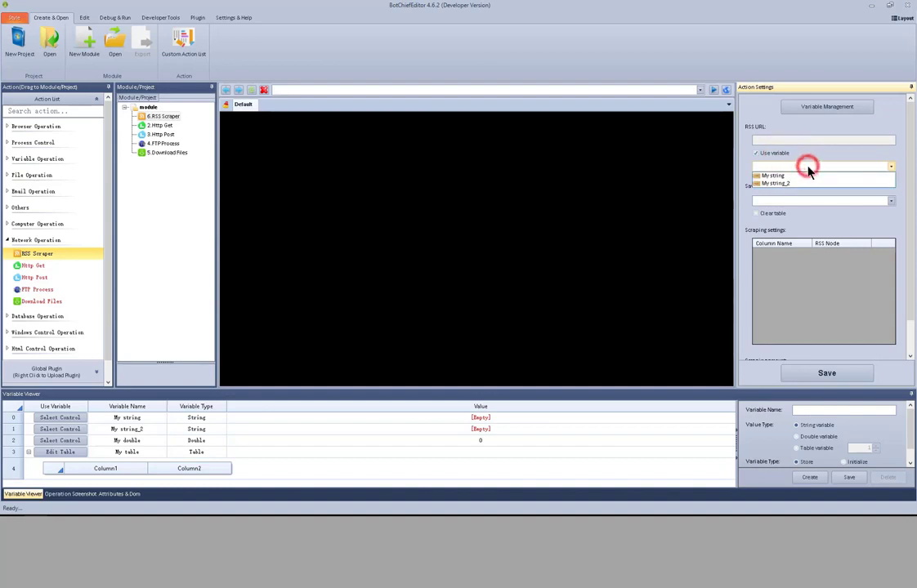
pyautogui.click(782, 153)
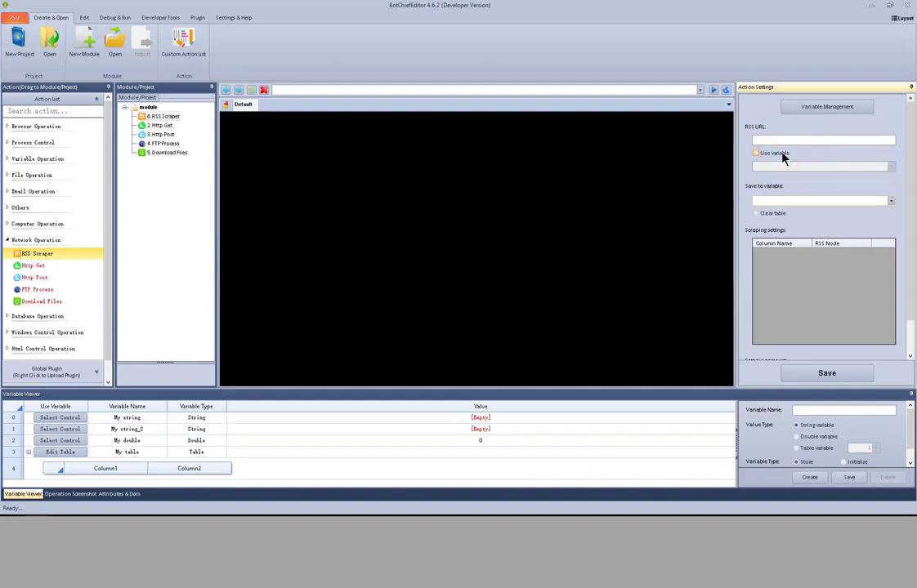
# Step: Save the scraped RSS content to the My table variable and enable clearing the table
pyautogui.click(891, 201)
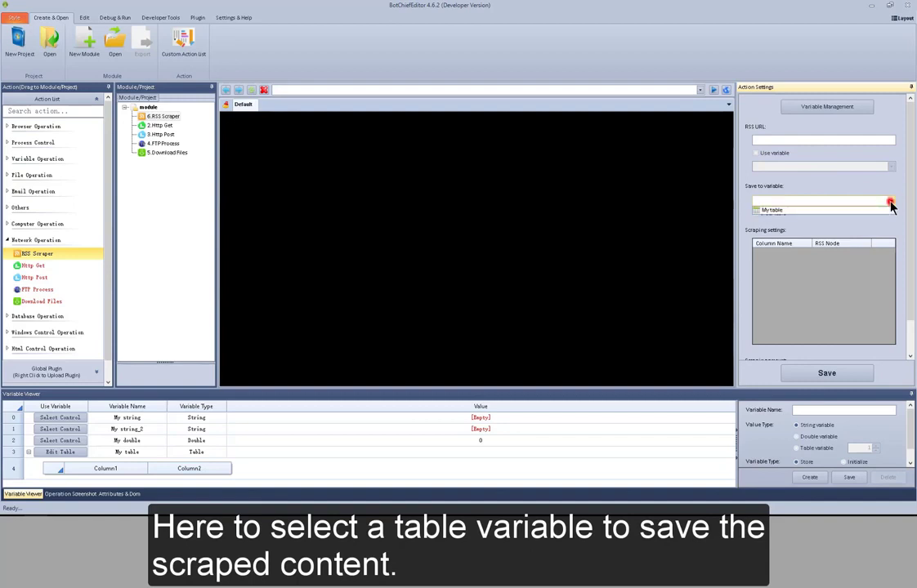
pyautogui.click(889, 208)
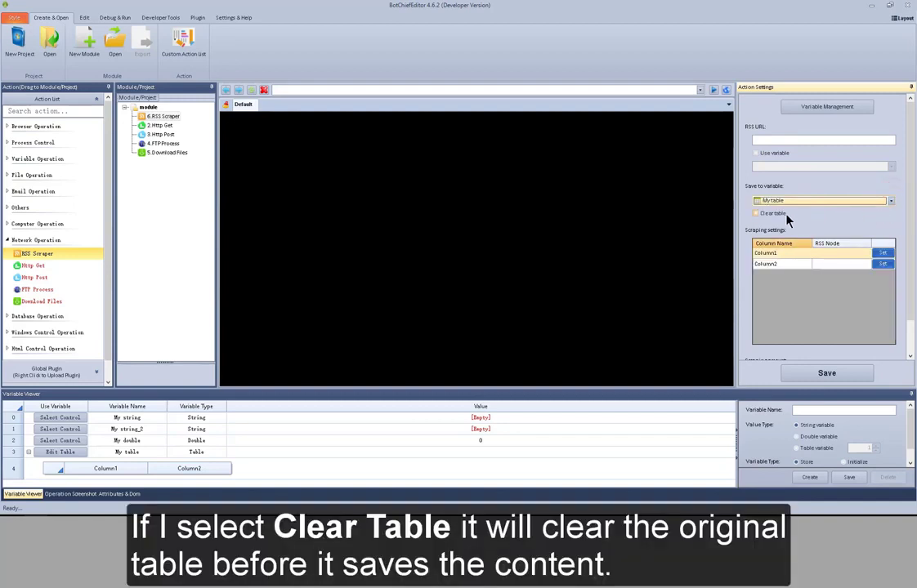
pyautogui.click(782, 214)
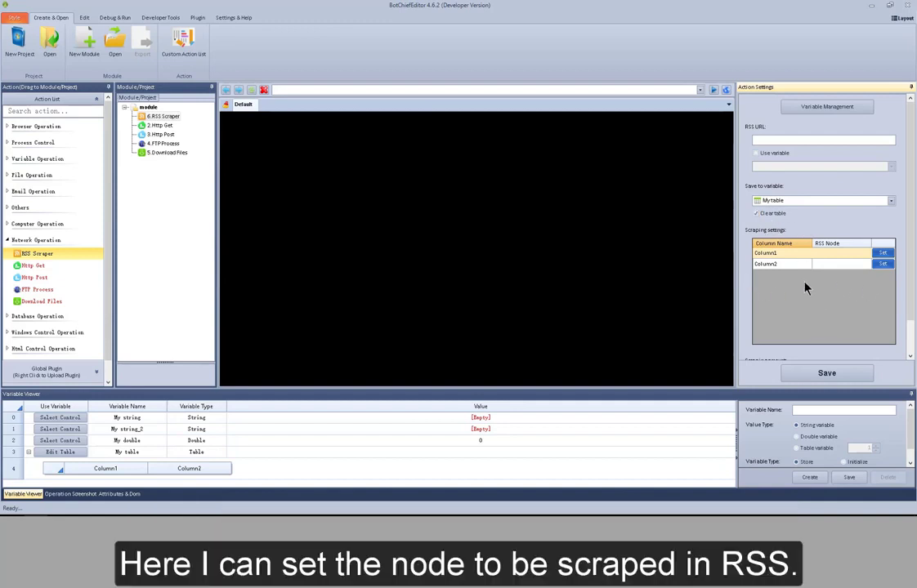
pyautogui.click(882, 255)
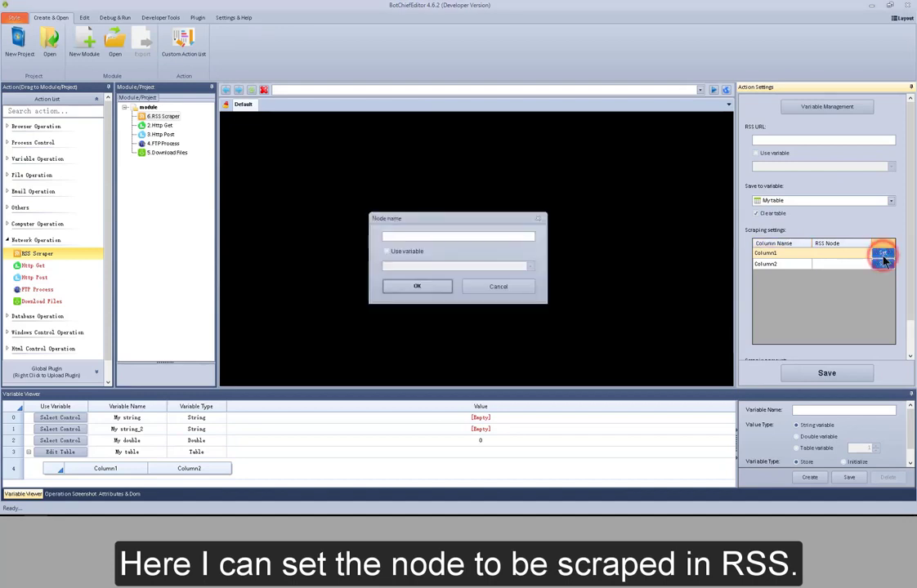
pyautogui.click(457, 237)
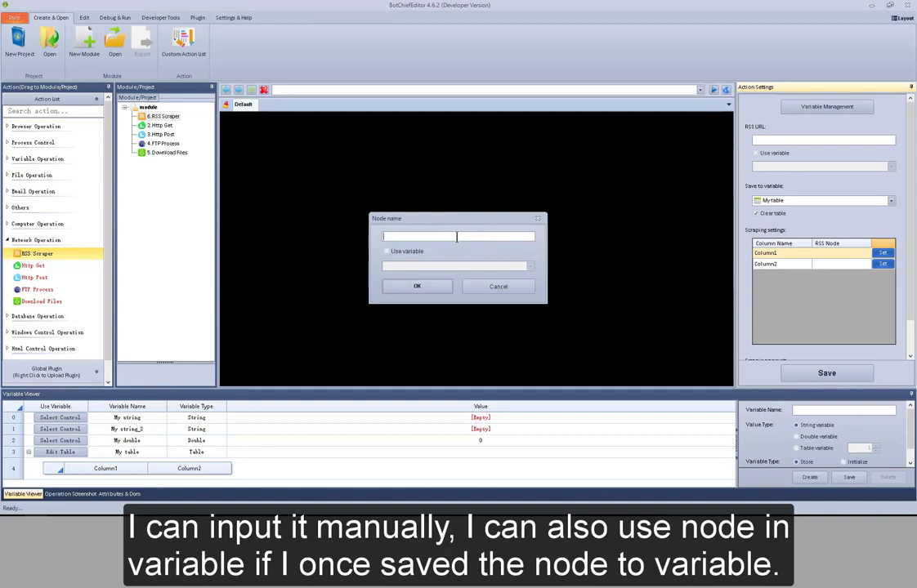
pyautogui.click(527, 290)
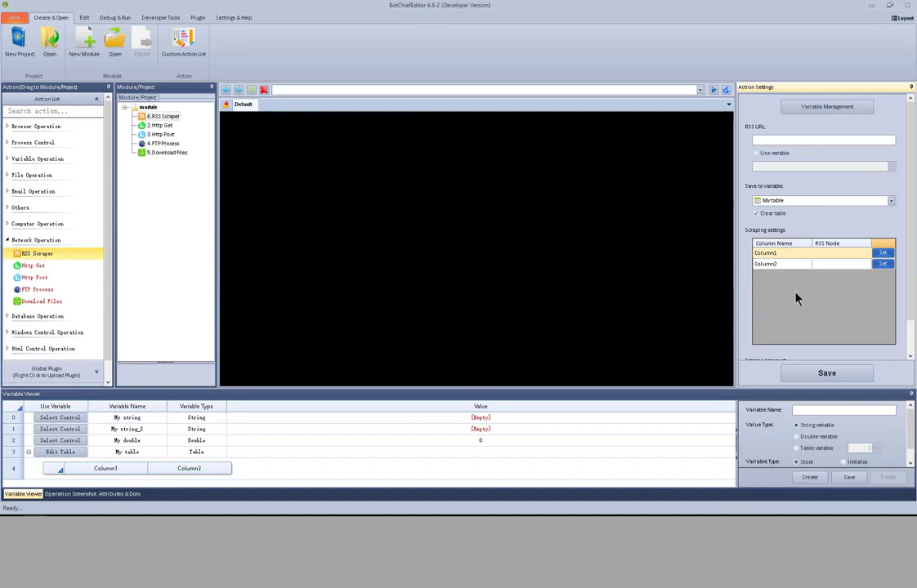
# Step: Limit the scraping amount to the first 10 node values
pyautogui.moveTo(910, 293); pyautogui.dragTo(912, 343)
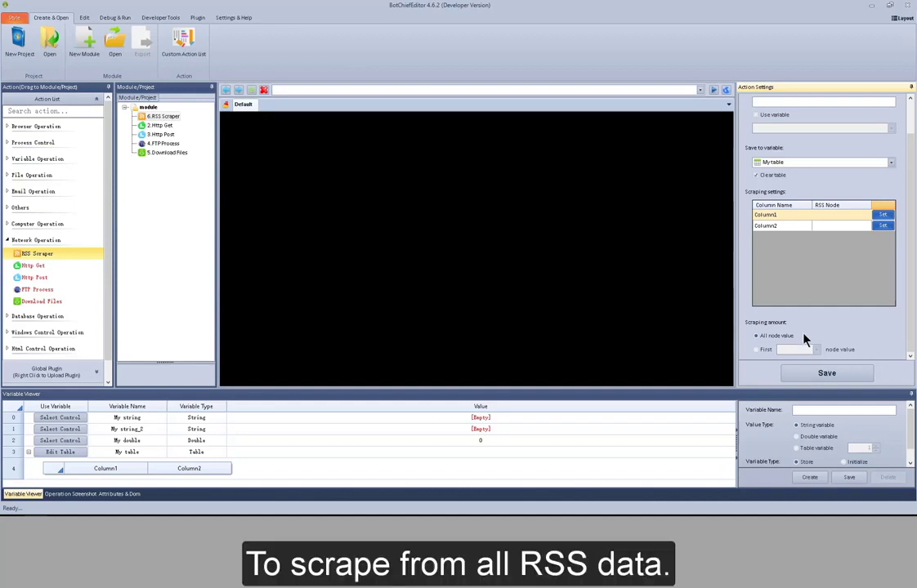
pyautogui.click(763, 349)
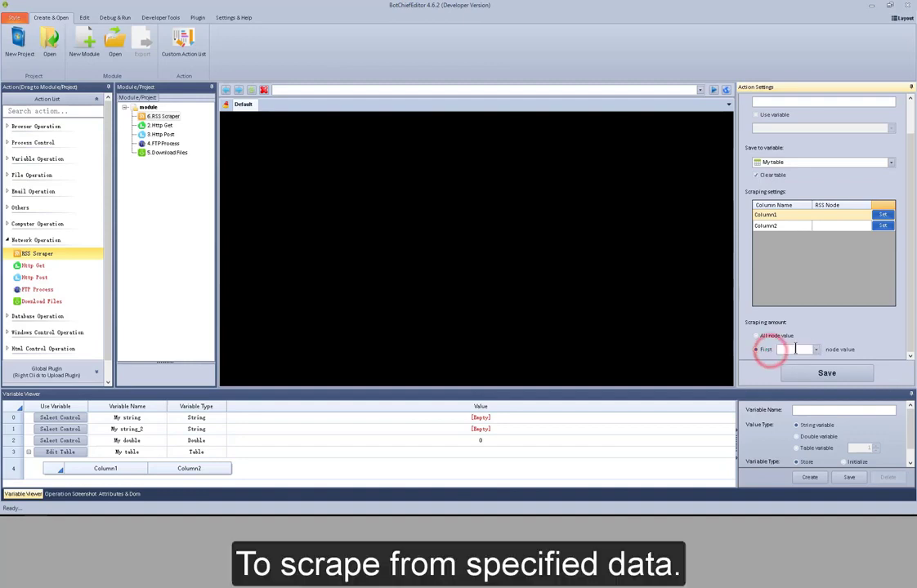
pyautogui.click(795, 350)
pyautogui.write('10')
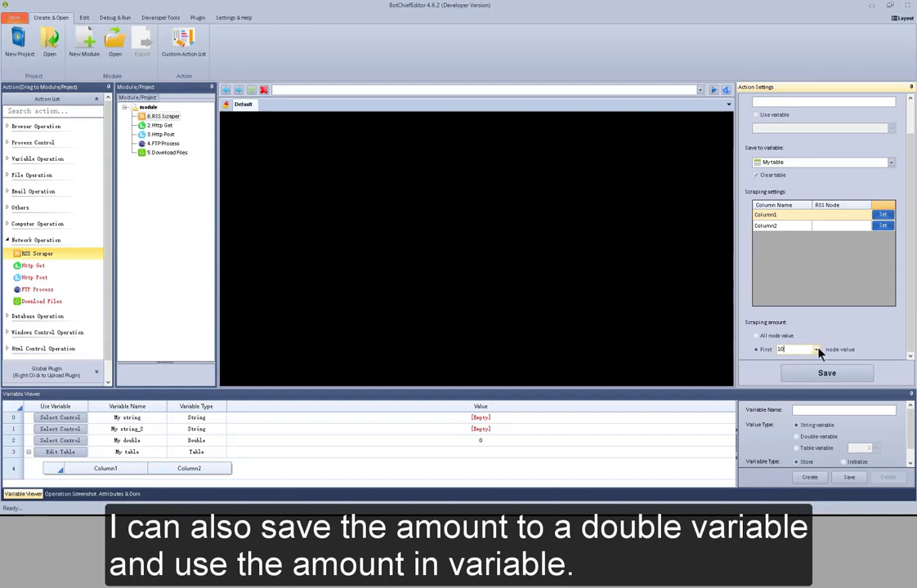
pyautogui.click(815, 350)
pyautogui.click(833, 339)
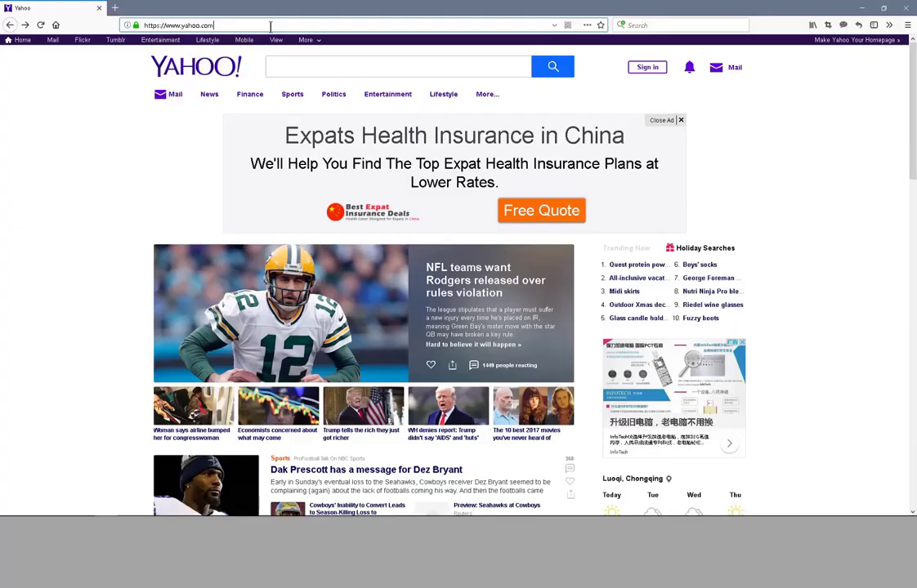
pyautogui.click(237, 25)
pyautogui.write('http://feeds.bbci.co.uk/news/world/rss.xml')
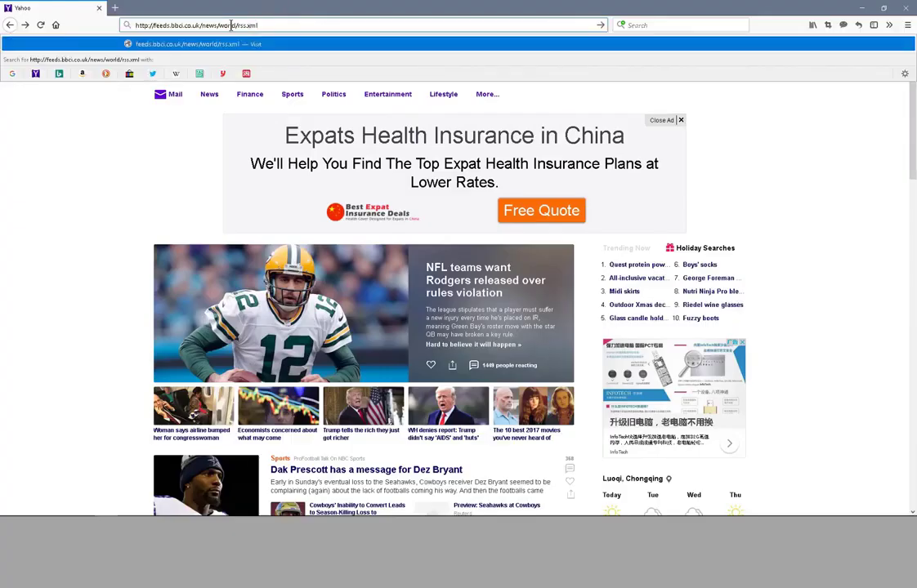
pyautogui.press('Return')
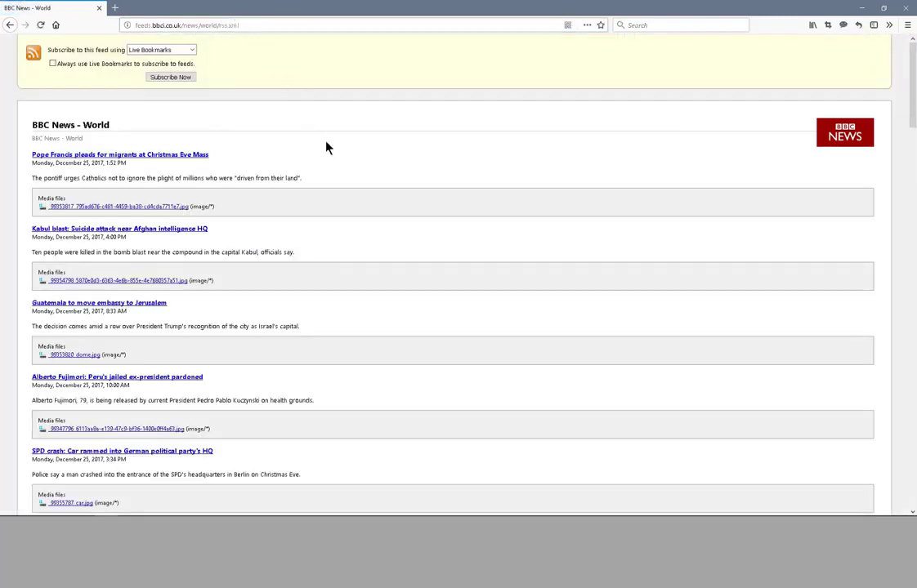
pyautogui.rightClick(346, 179)
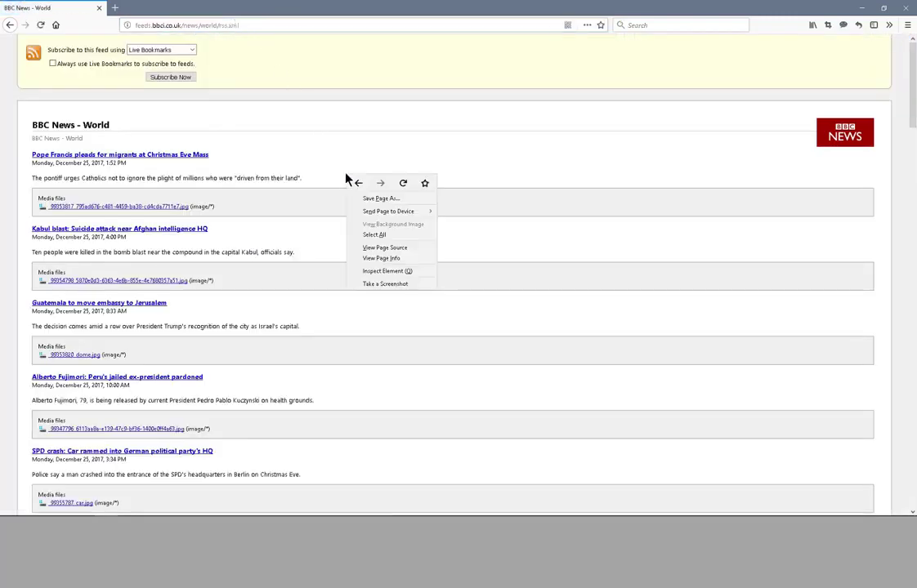
pyautogui.click(411, 254)
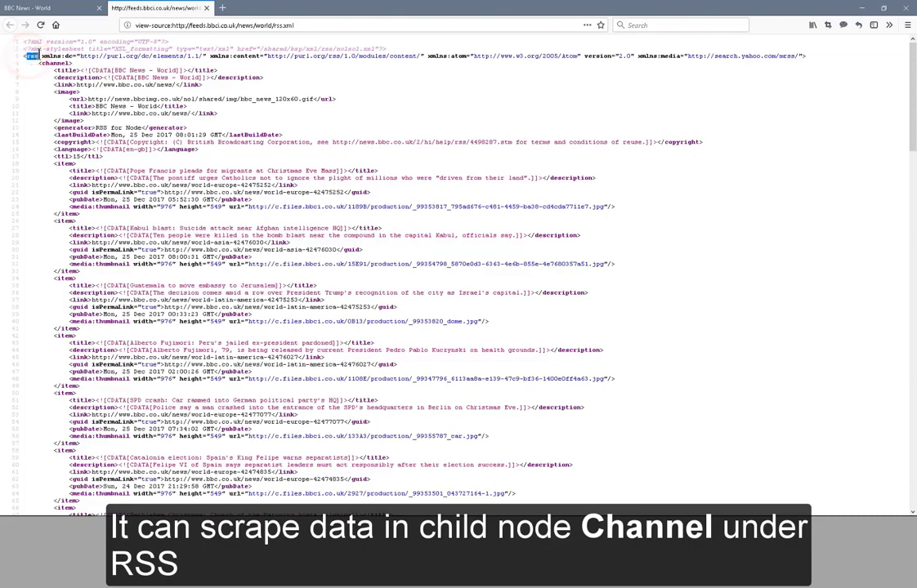
# Step: Examine the rss and channel nodes and the first item block in the feed's source
pyautogui.moveTo(27, 56); pyautogui.dragTo(38, 57)
pyautogui.click(68, 54)
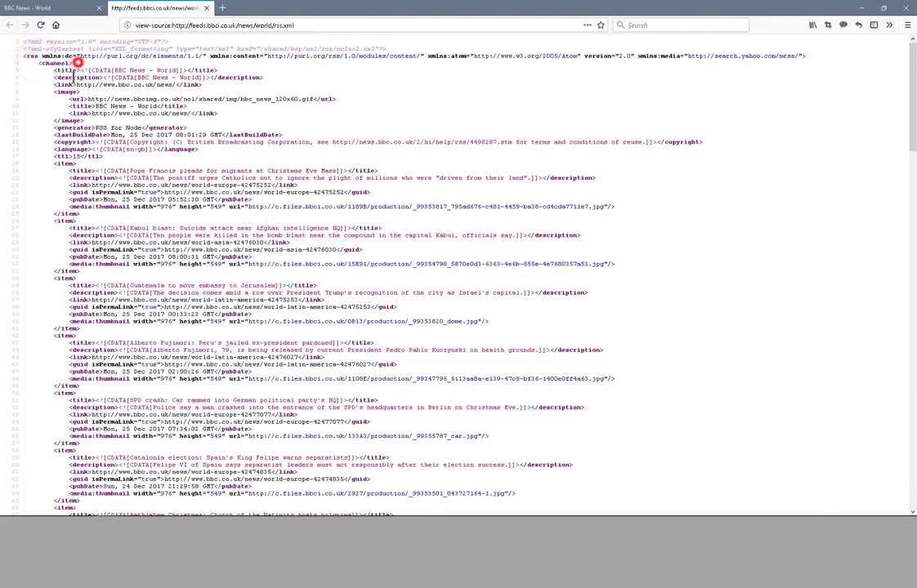
pyautogui.moveTo(54, 163); pyautogui.dragTo(115, 220)
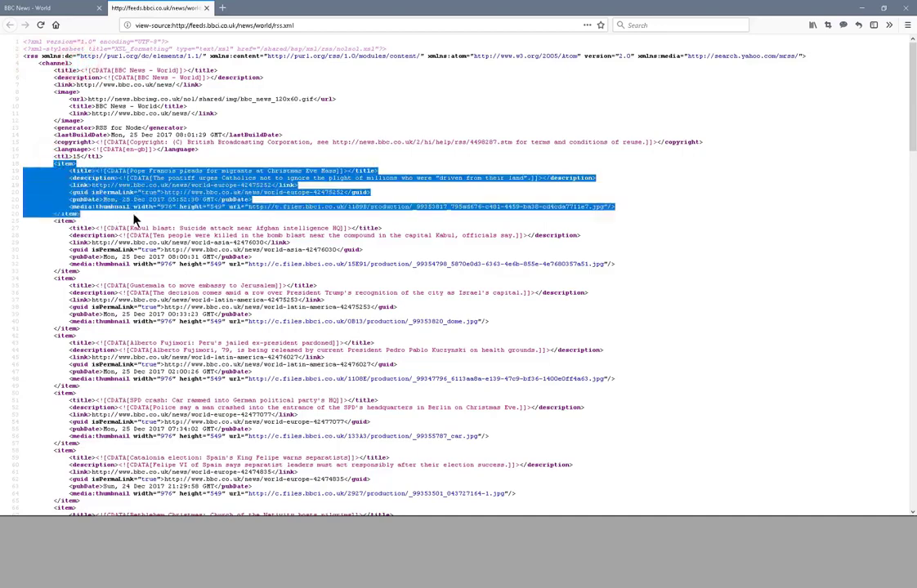
pyautogui.click(134, 215)
pyautogui.hotkey('alt', 'Tab')
pyautogui.press('Tab')
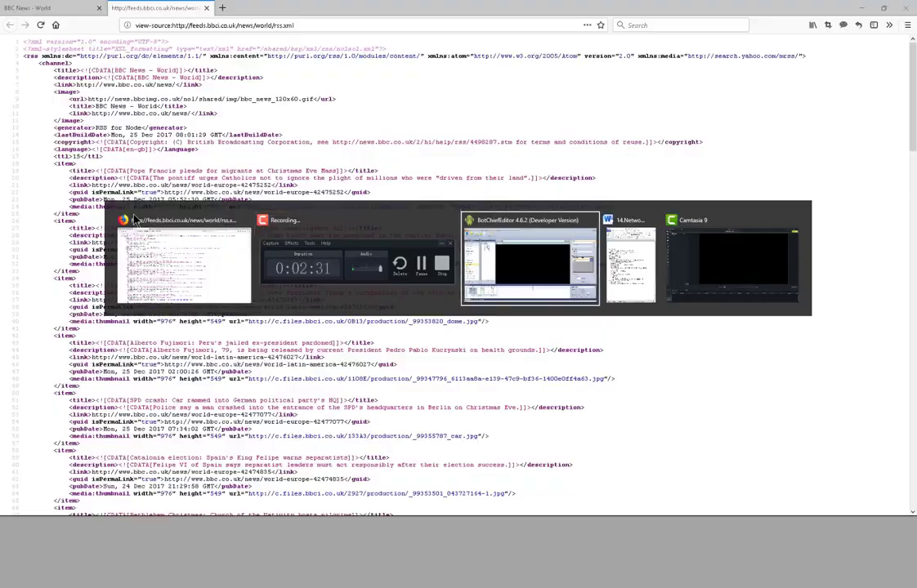
pyautogui.moveTo(907, 185); pyautogui.dragTo(906, 151)
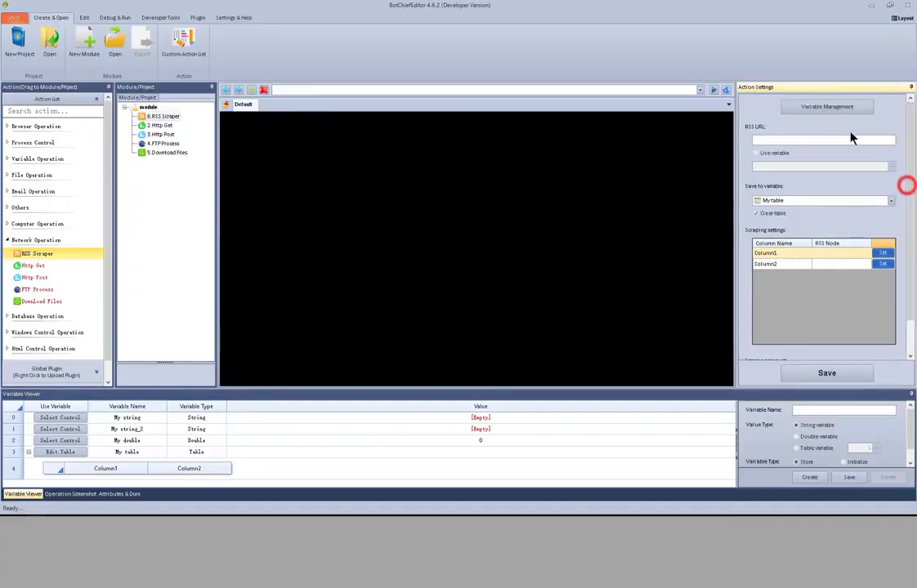
pyautogui.click(798, 141)
pyautogui.write('http://feeds.bbci.co.uk/news/world/rss.xml')
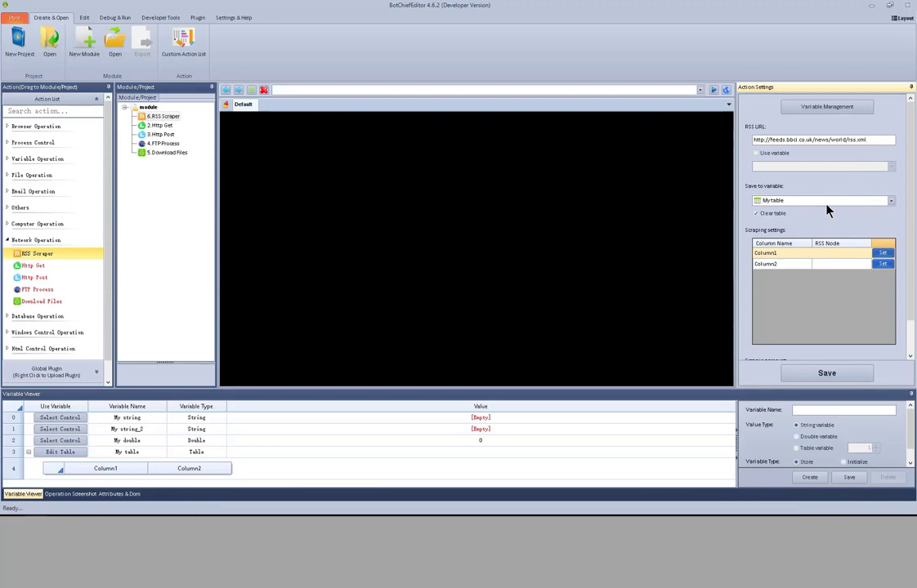
# Step: Copy the title node name from the first item in Firefox's feed source and set it as Column1's RSS node in BotChiefEditor
pyautogui.hotkey('alt', 'Tab')
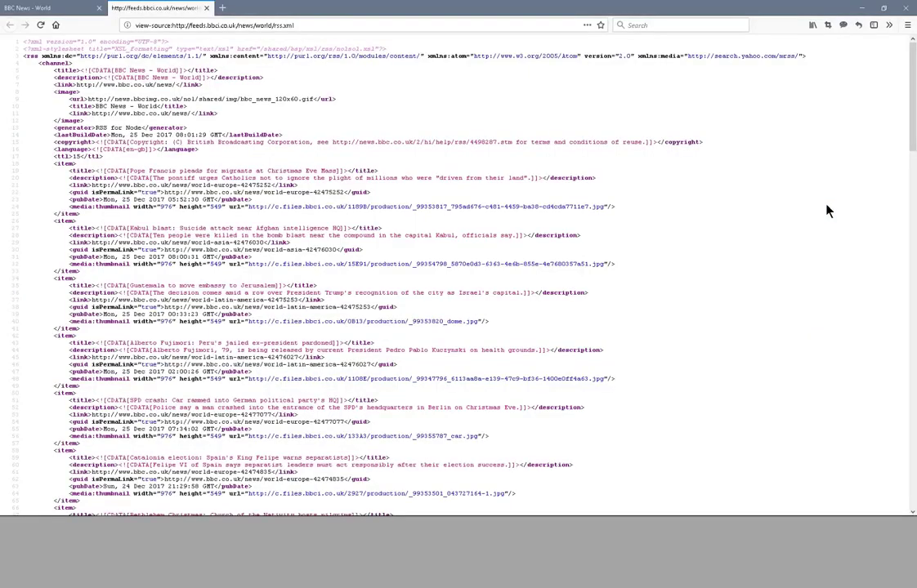
pyautogui.doubleClick(82, 171)
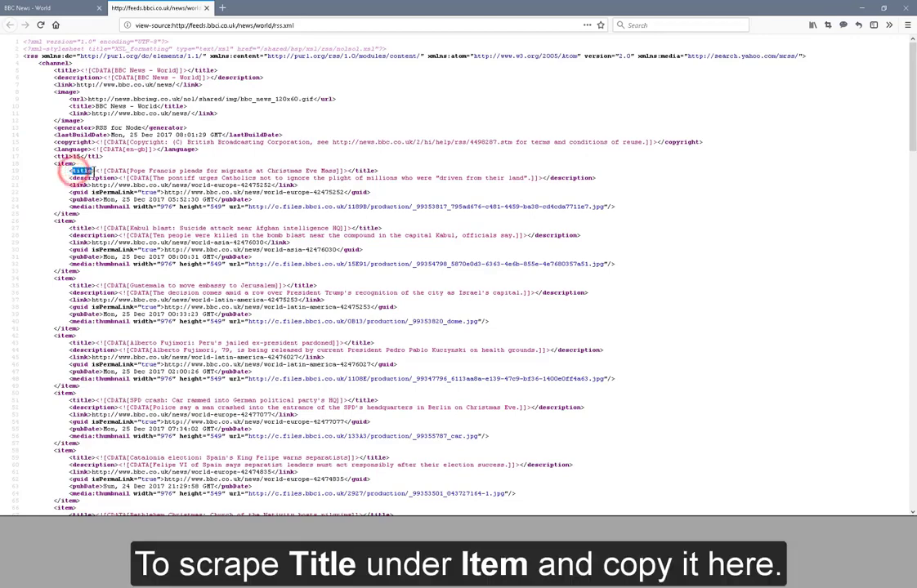
pyautogui.moveTo(72, 172); pyautogui.dragTo(93, 171)
pyautogui.hotkey('ctrl', 'c')
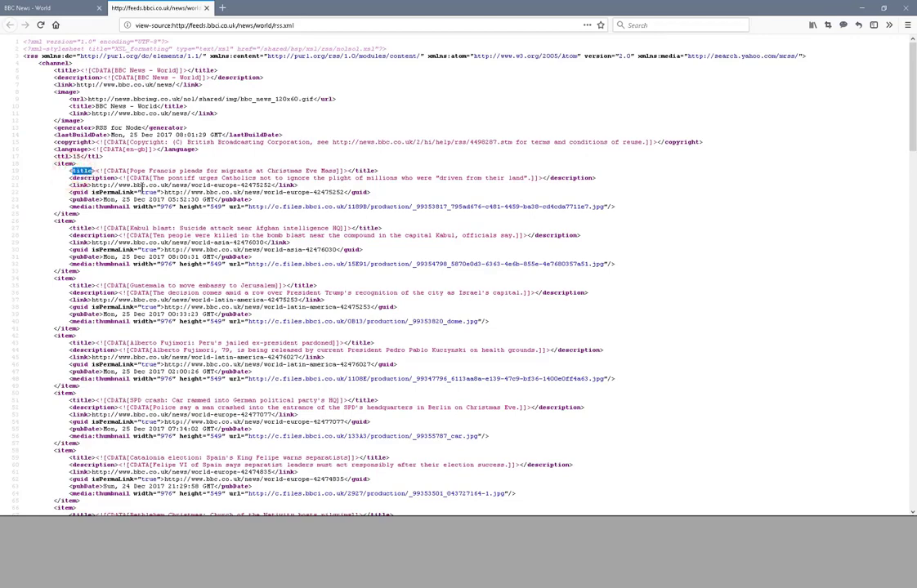
pyautogui.hotkey('alt', 'Tab')
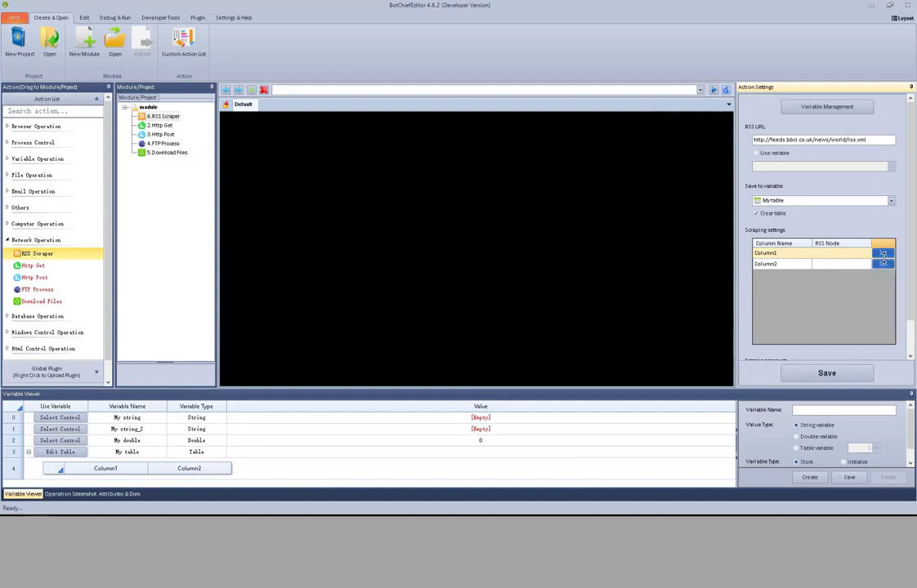
pyautogui.click(884, 254)
pyautogui.click(431, 236)
pyautogui.hotkey('ctrl', 'v')
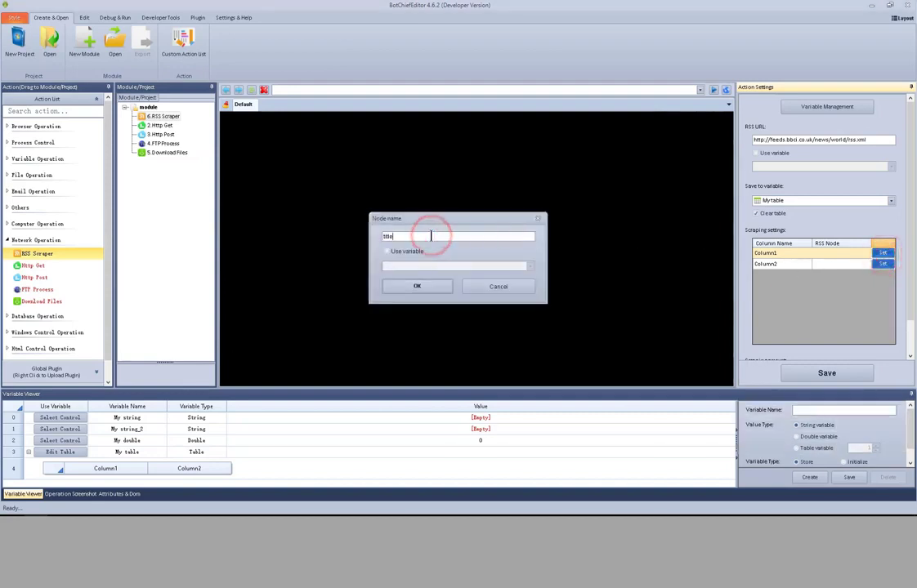
pyautogui.click(430, 287)
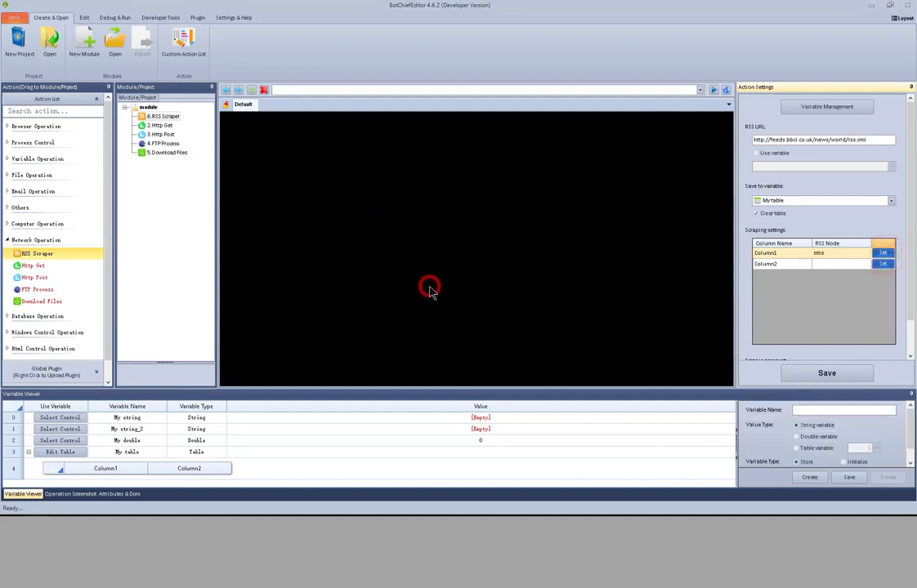
# Step: Copy the link node name from the first item in Firefox's feed source and set it as Column2's RSS node in BotChiefEditor
pyautogui.hotkey('alt', 'Tab')
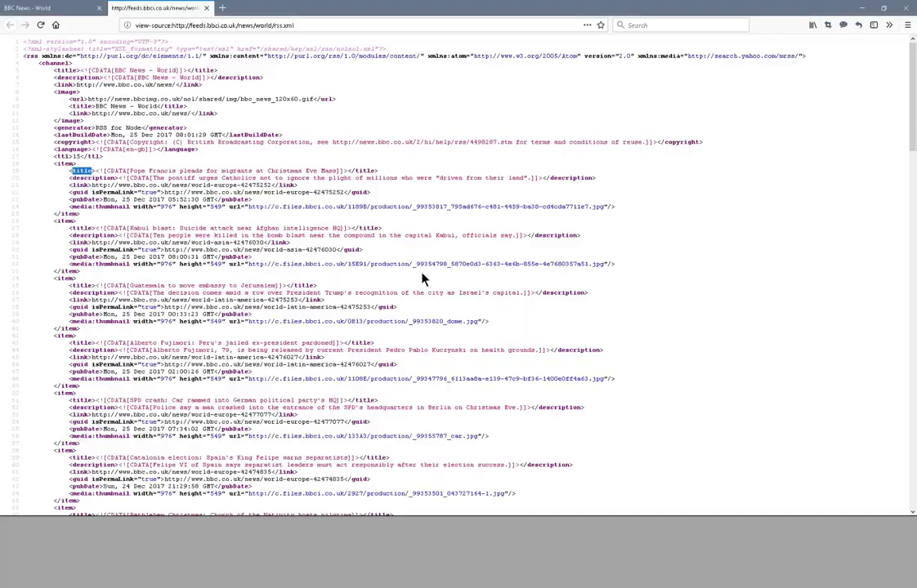
pyautogui.doubleClick(80, 171)
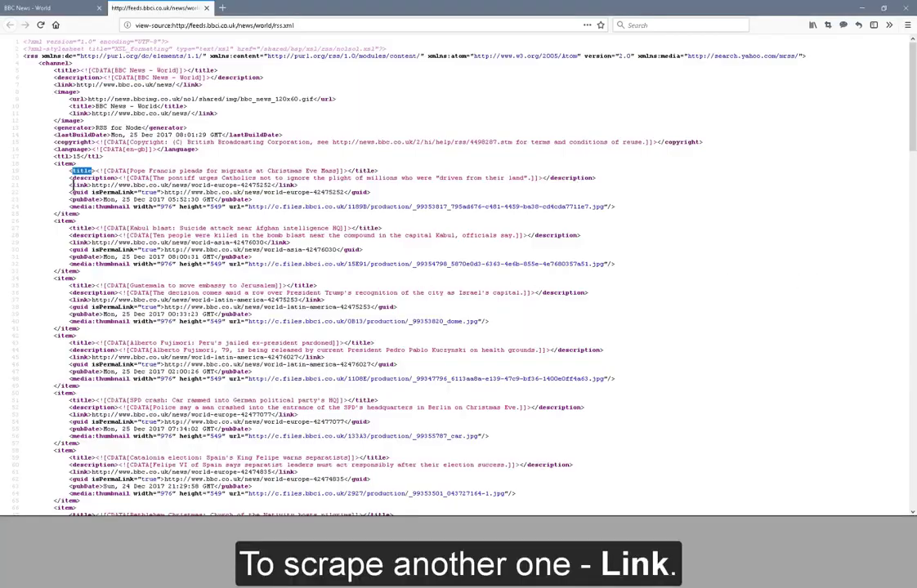
pyautogui.doubleClick(79, 185)
pyautogui.hotkey('ctrl', 'c')
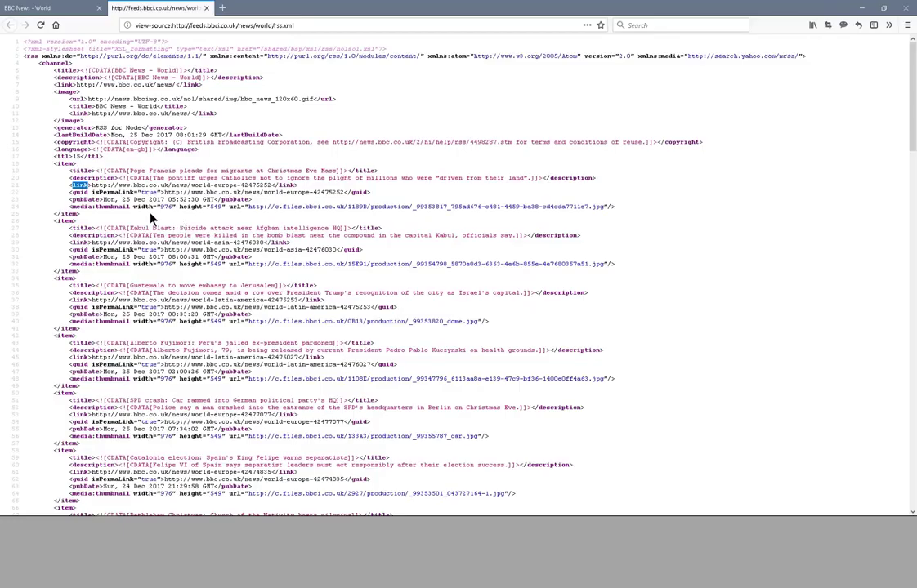
pyautogui.hotkey('alt', 'Tab')
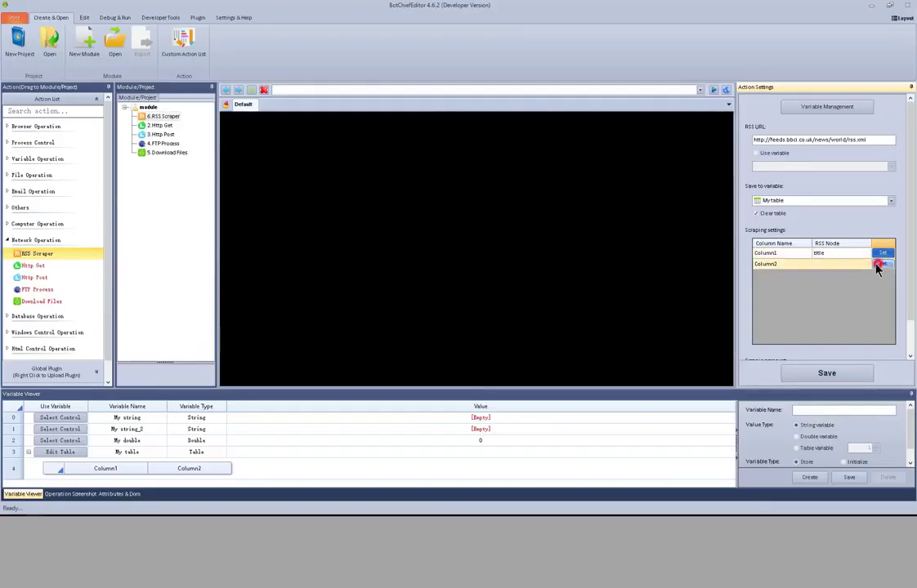
pyautogui.click(883, 263)
pyautogui.click(458, 236)
pyautogui.hotkey('ctrl', 'v')
pyautogui.click(435, 287)
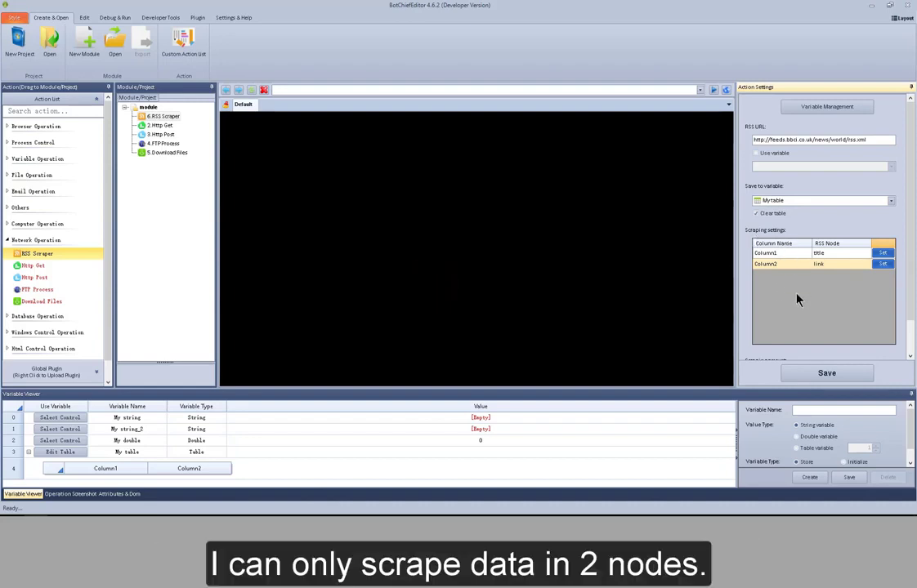
# Step: Set the RSS Scraper's scraping amount to all node values and save the action settings
pyautogui.scroll(-1, 809, 300)
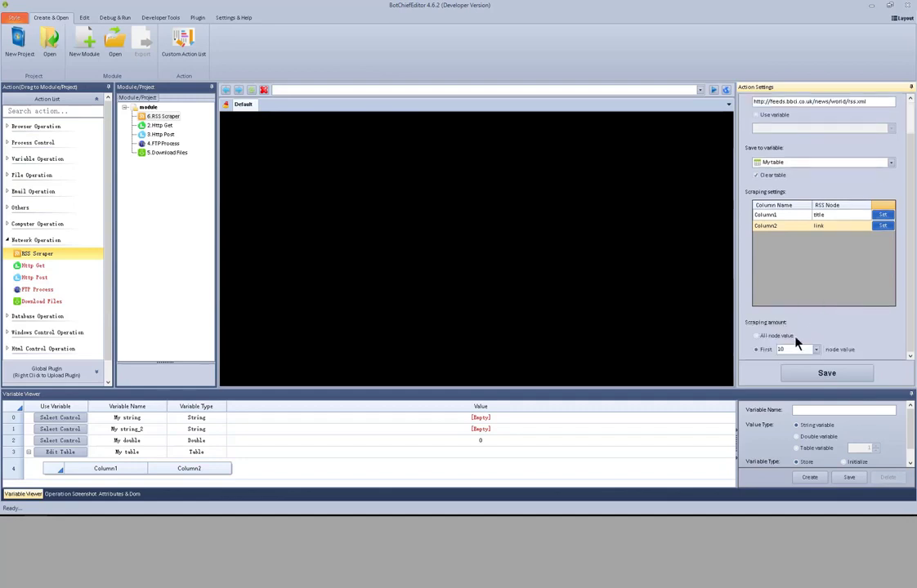
pyautogui.click(782, 344)
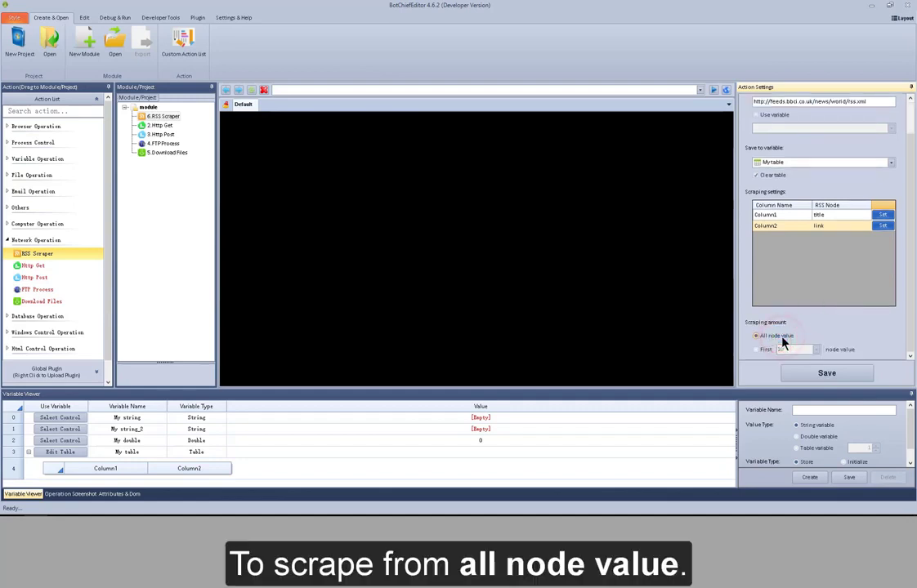
pyautogui.click(817, 372)
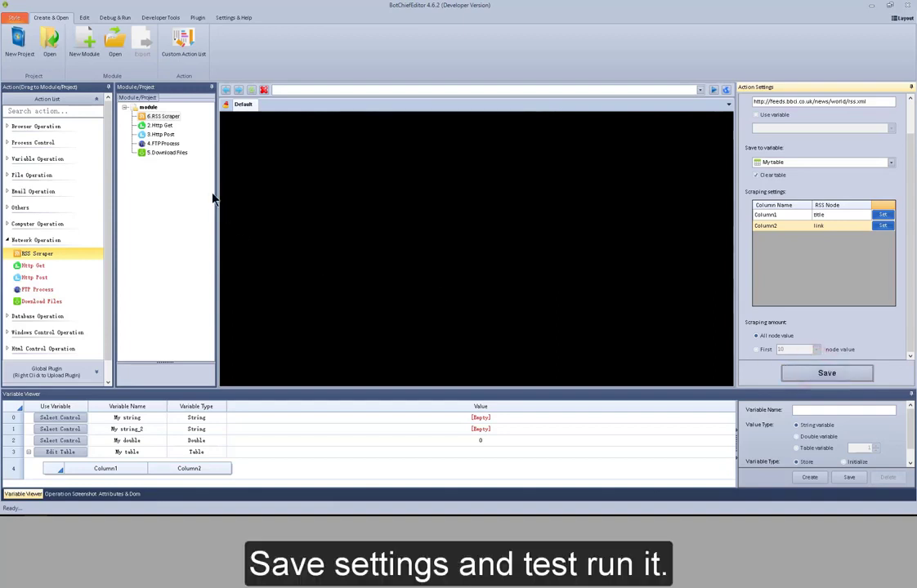
# Step: Test run the RSS Scraper action and view the scraped rows of My table
pyautogui.rightClick(168, 123)
pyautogui.click(180, 122)
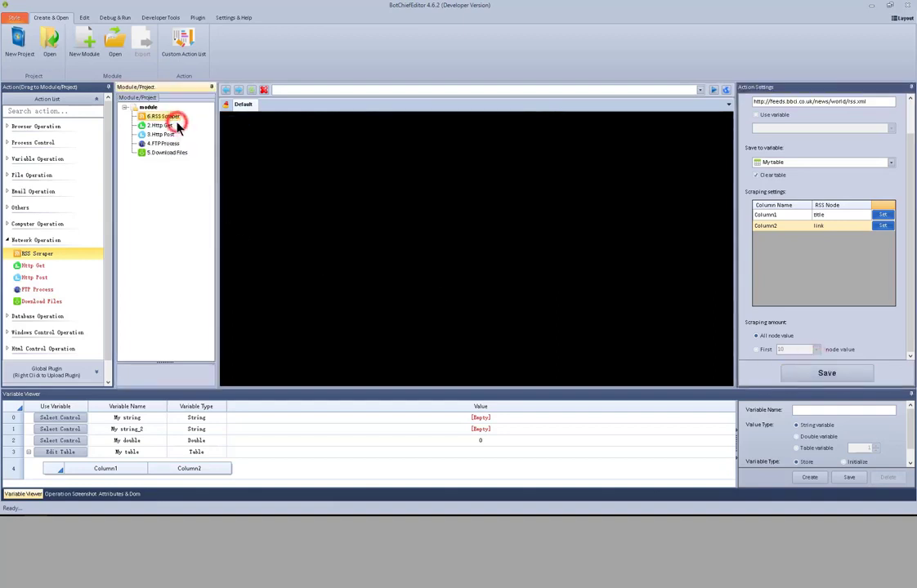
pyautogui.moveTo(731, 416); pyautogui.dragTo(731, 424)
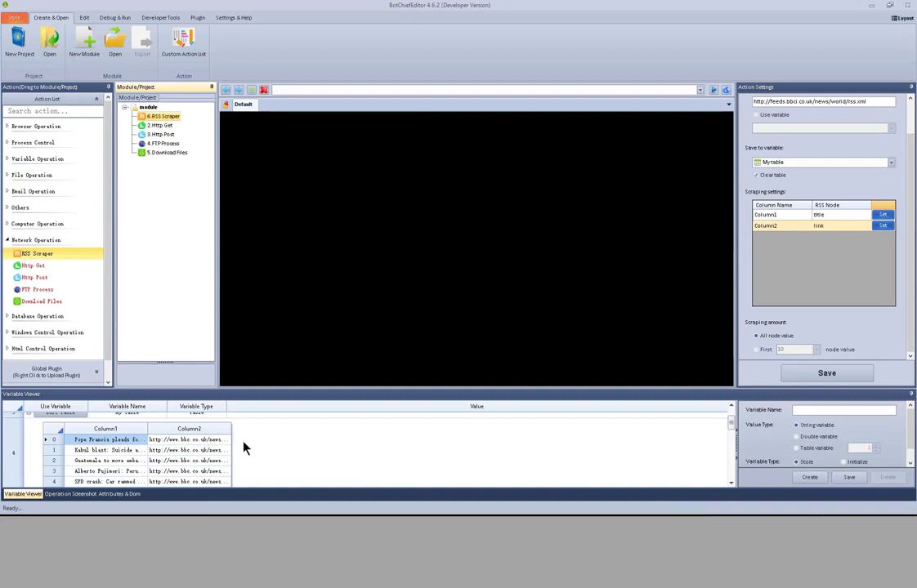
# Step: Compare the settings of the Http Get and Http Post actions and look through Http Get's request parameters
pyautogui.click(161, 127)
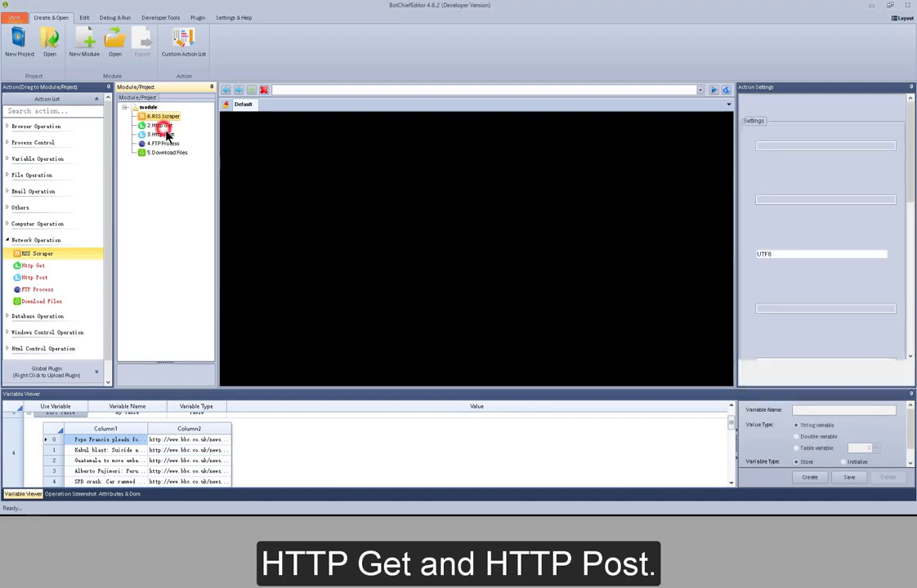
pyautogui.click(163, 135)
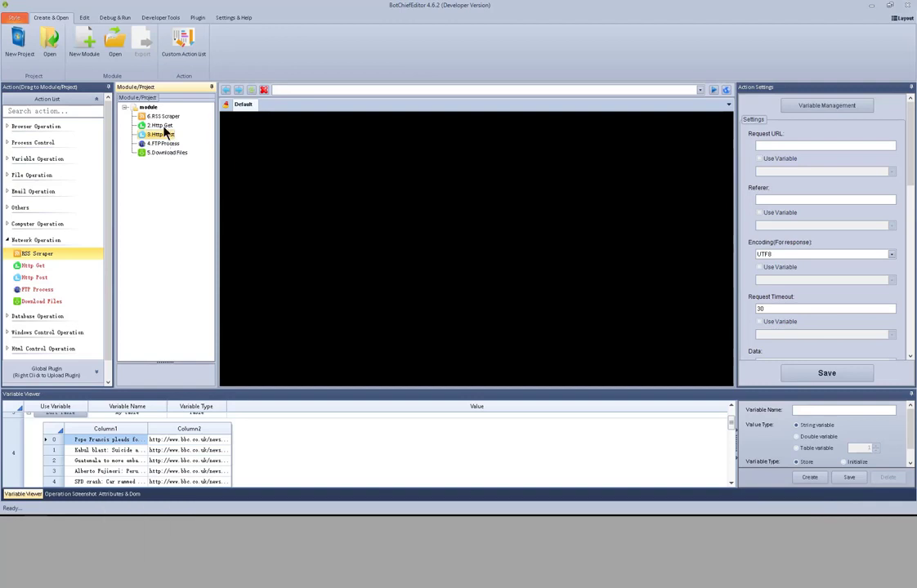
pyautogui.click(162, 126)
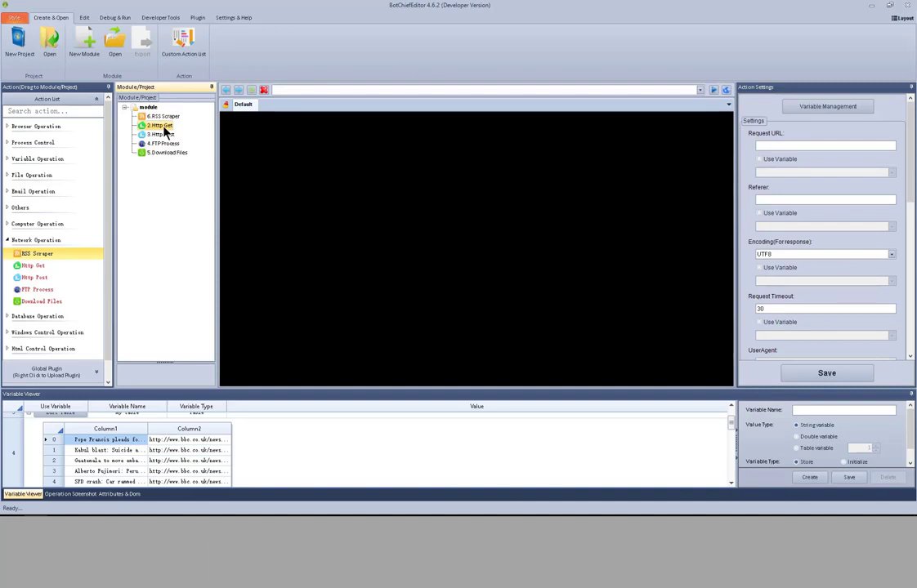
pyautogui.click(165, 136)
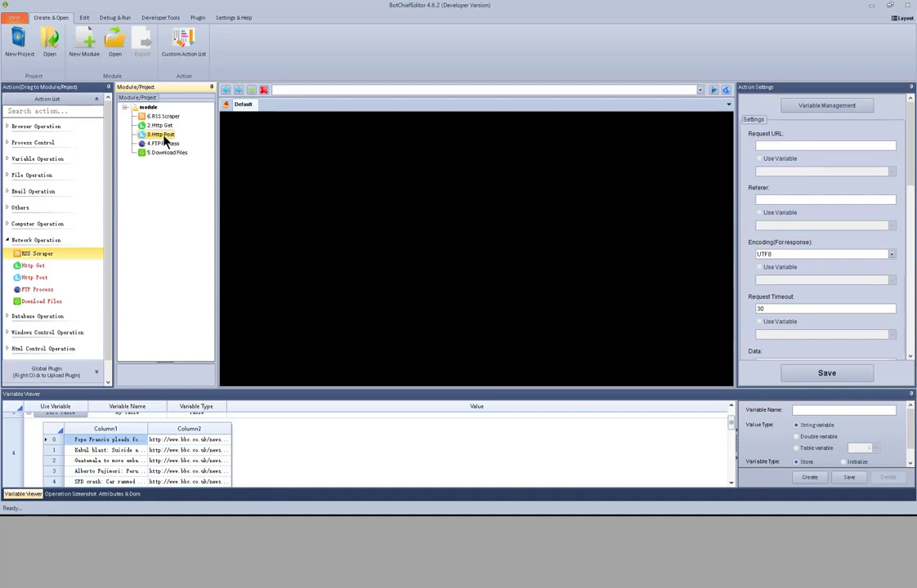
pyautogui.click(162, 127)
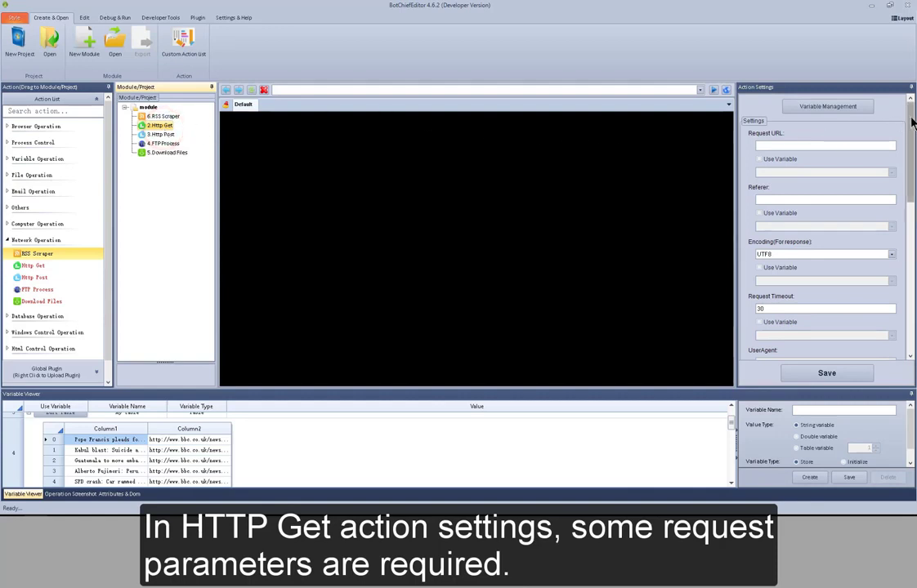
pyautogui.scroll(-4, 833, 129)
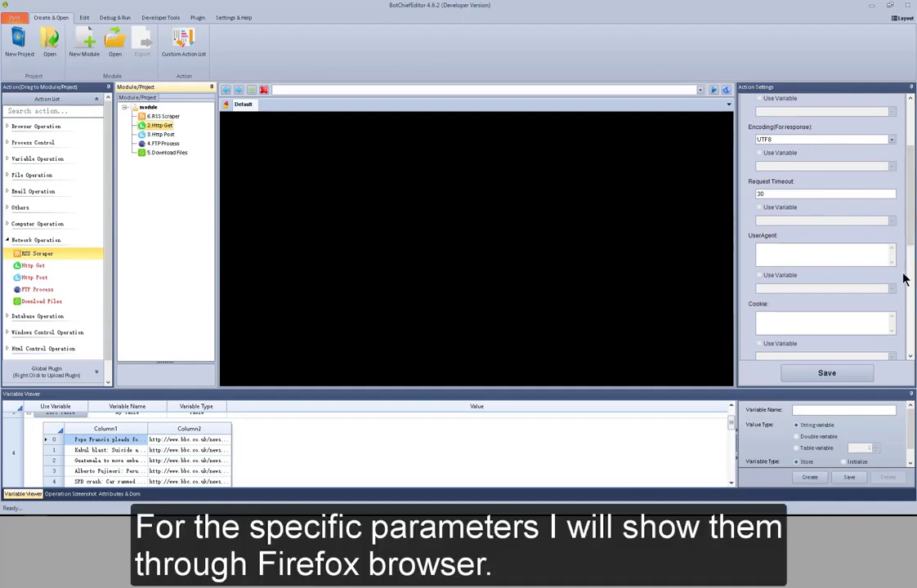
pyautogui.scroll(-4, 904, 278)
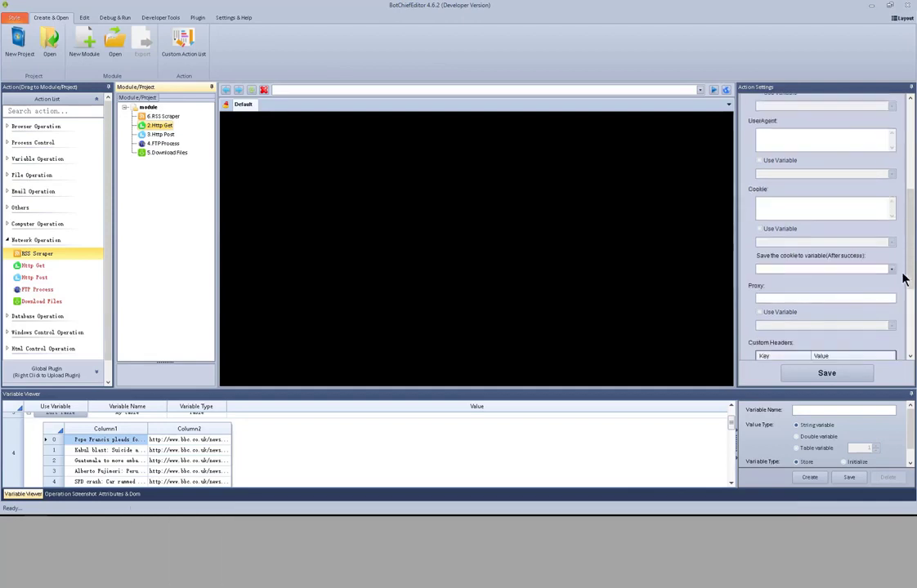
pyautogui.scroll(-3, 904, 278)
pyautogui.scroll(10, 904, 278)
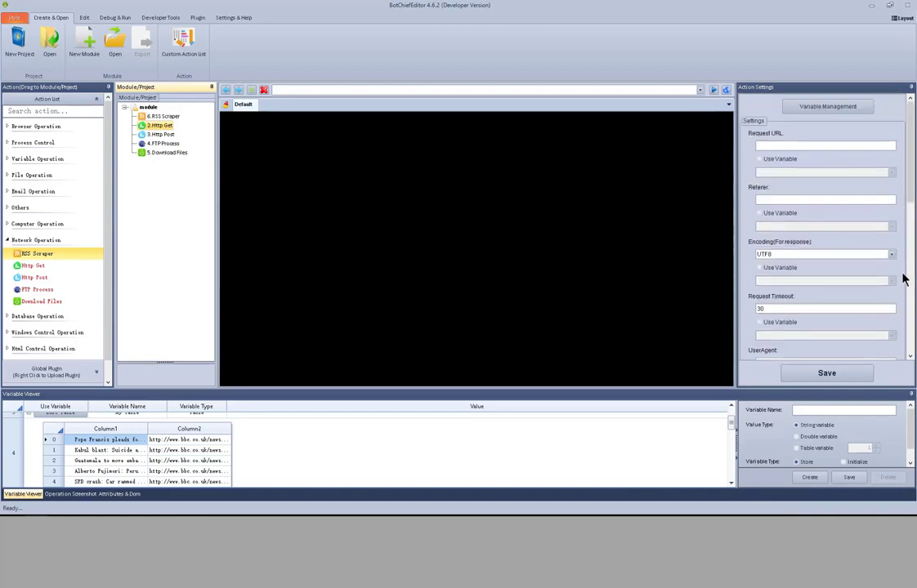
pyautogui.hotkey('alt', 'Tab')
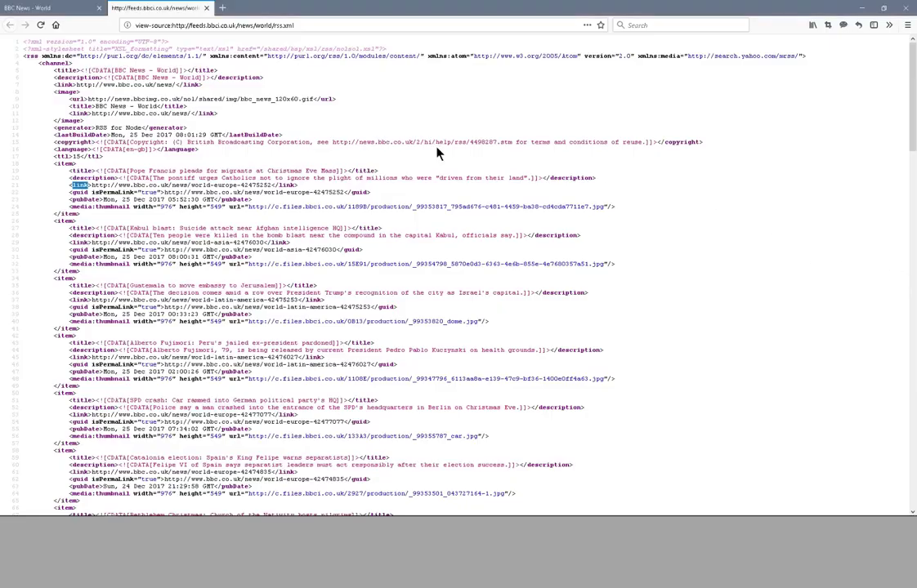
pyautogui.click(331, 25)
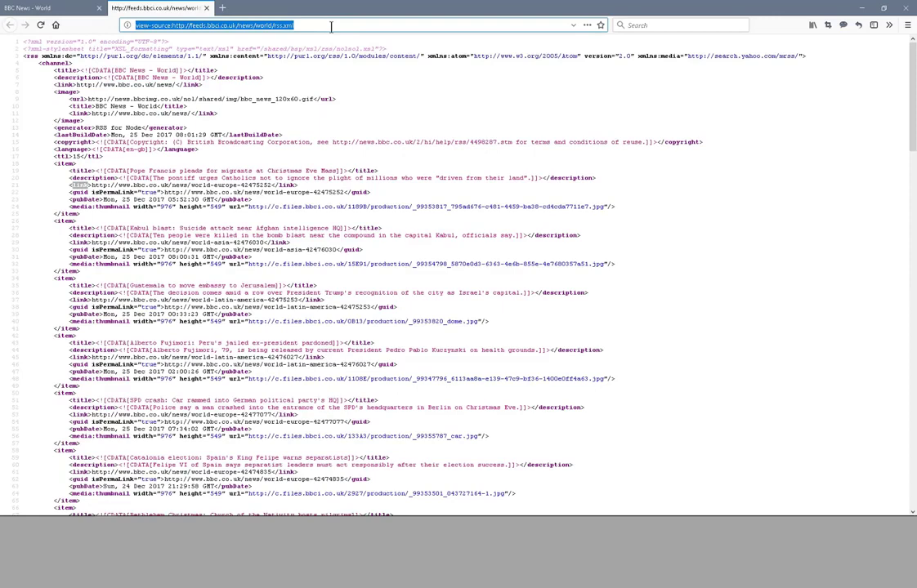
pyautogui.write('www.yahoo')
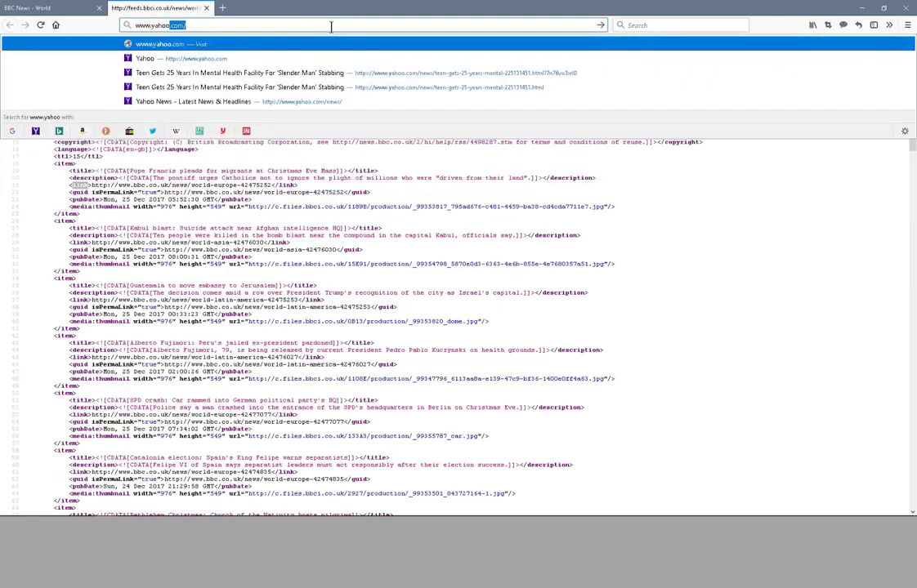
pyautogui.press('Return')
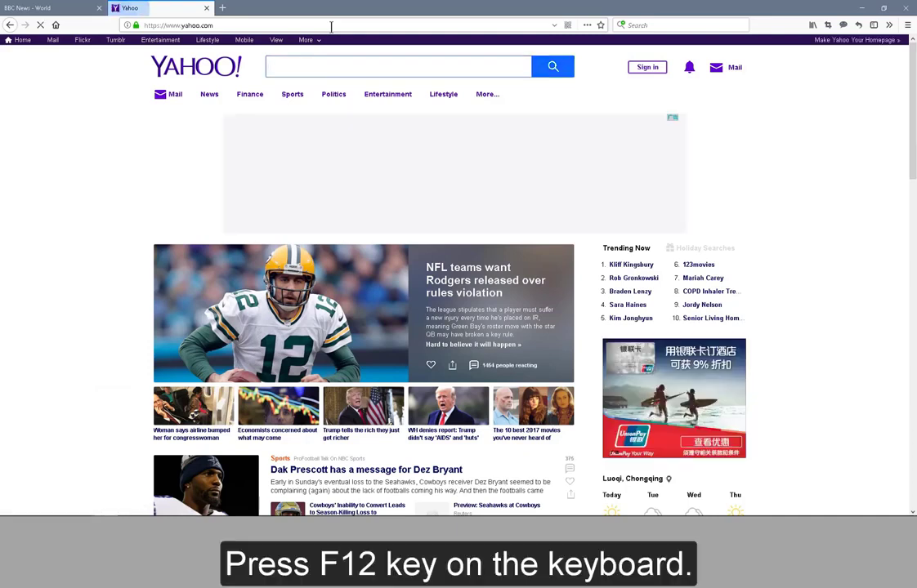
# Step: Open the developer tools' Network monitor and reload the Yahoo page to capture its requests
pyautogui.press('F12')
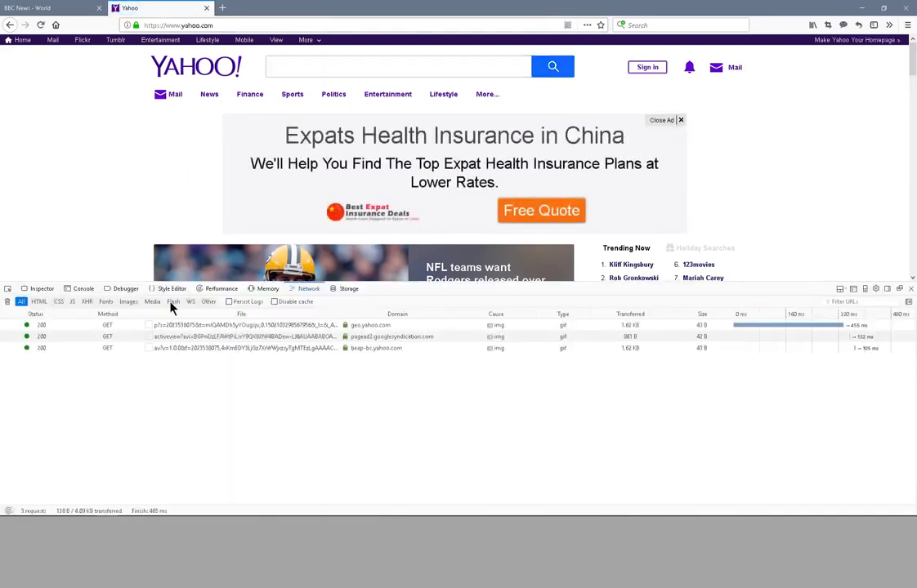
pyautogui.click(306, 290)
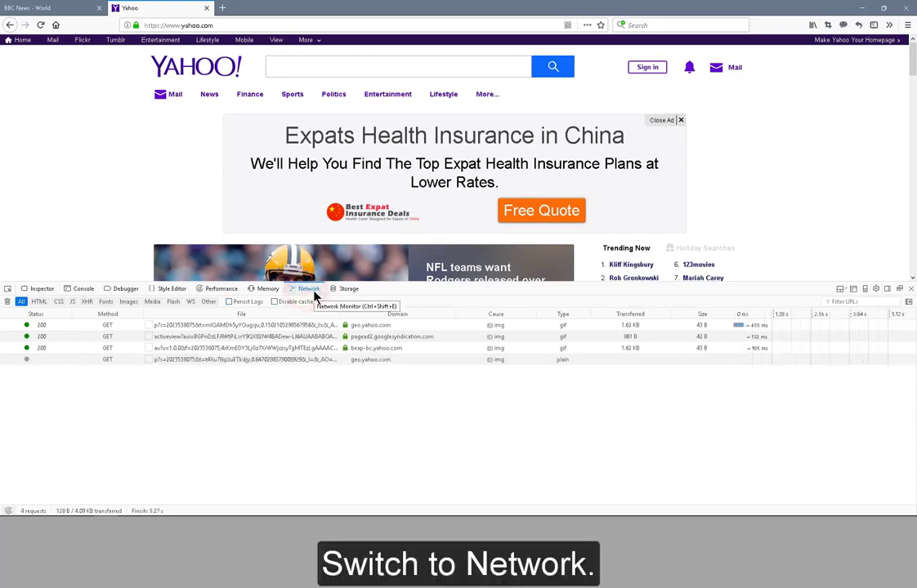
pyautogui.press('F5')
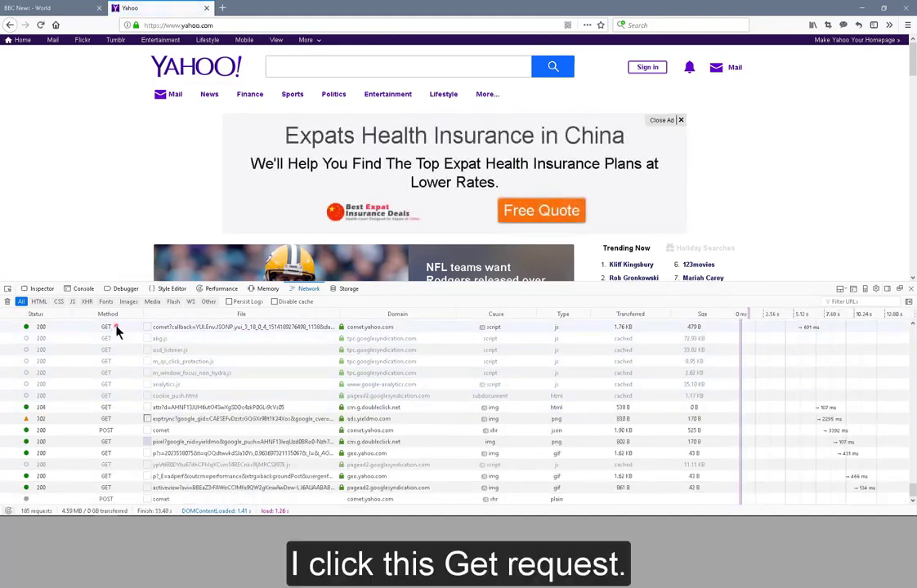
# Step: Examine the request headers of a captured GET request and a comet POST request
pyautogui.click(116, 327)
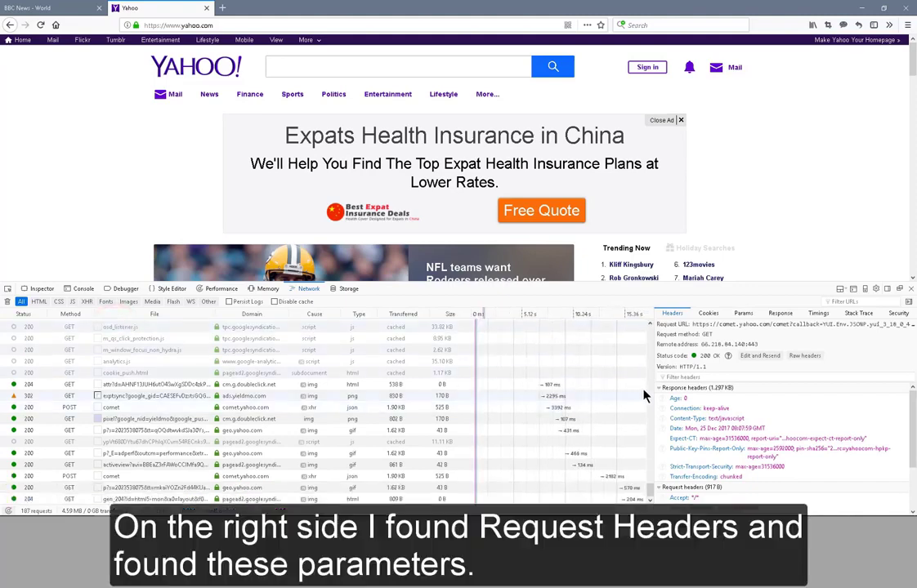
pyautogui.click(657, 389)
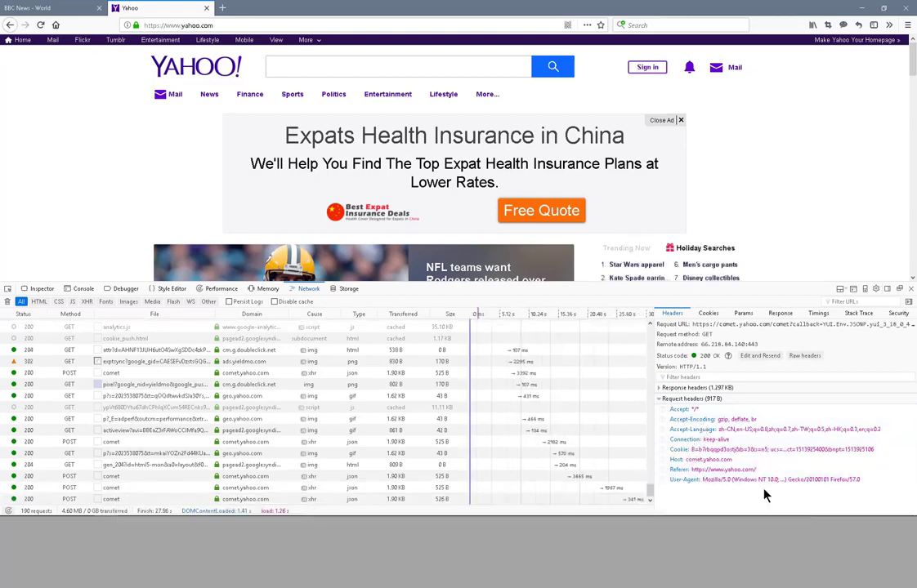
pyautogui.click(74, 362)
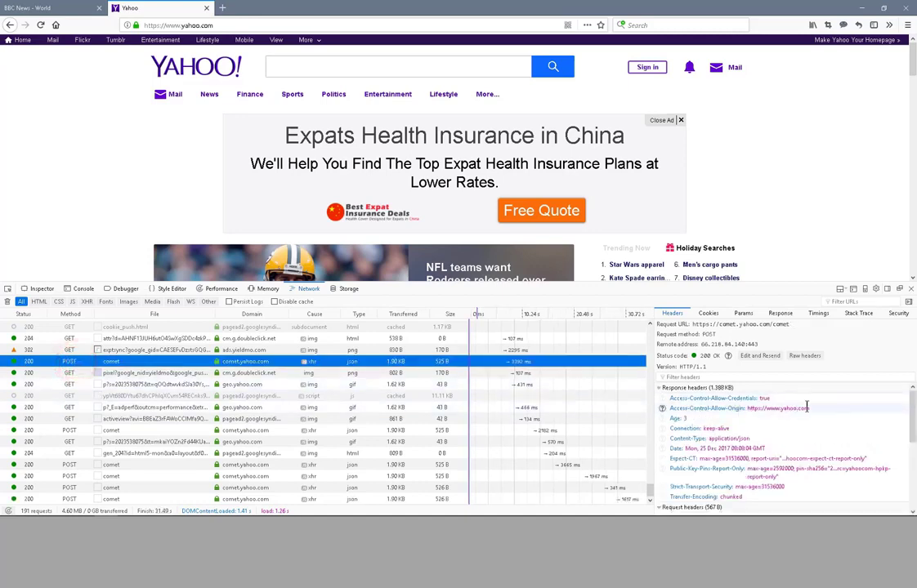
pyautogui.scroll(-3, 858, 438)
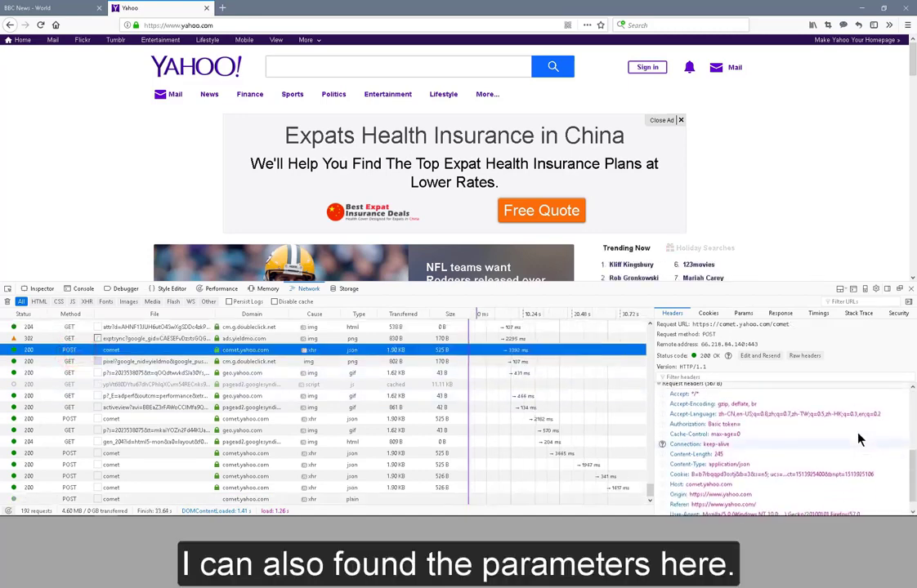
pyautogui.scroll(1, 858, 440)
pyautogui.scroll(-2, 858, 440)
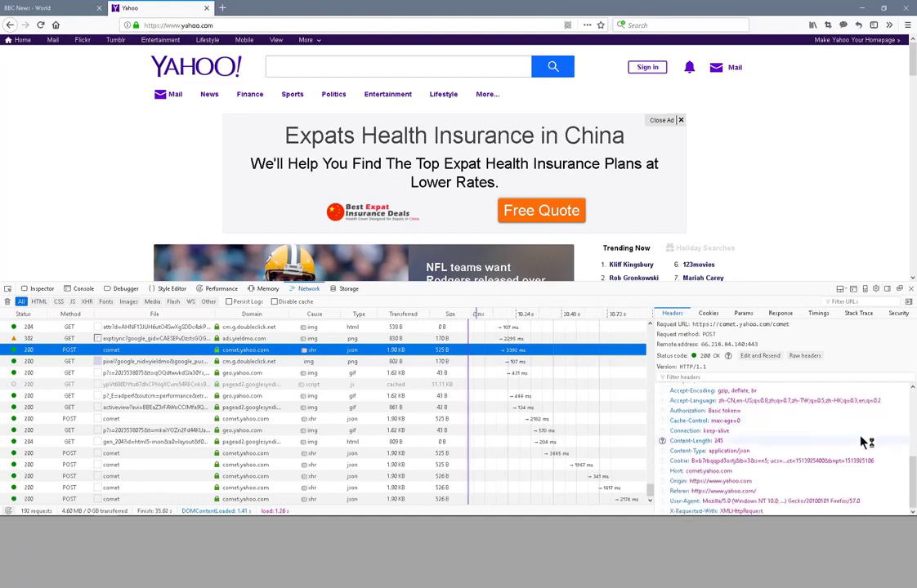
# Step: Switch to BotChiefEditor and review Http Get's request parameters, custom headers and result-saving options
pyautogui.hotkey('alt', 'Tab')
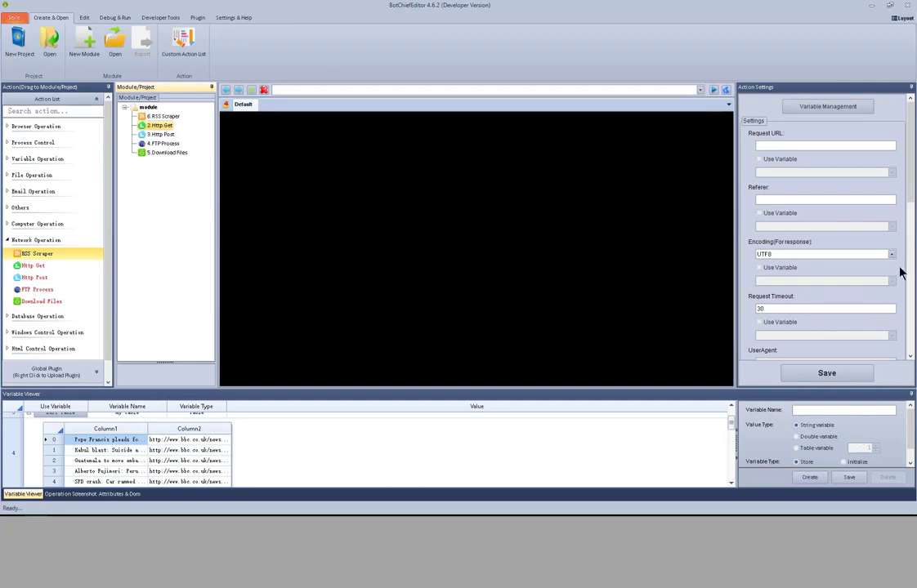
pyautogui.scroll(-8, 902, 273)
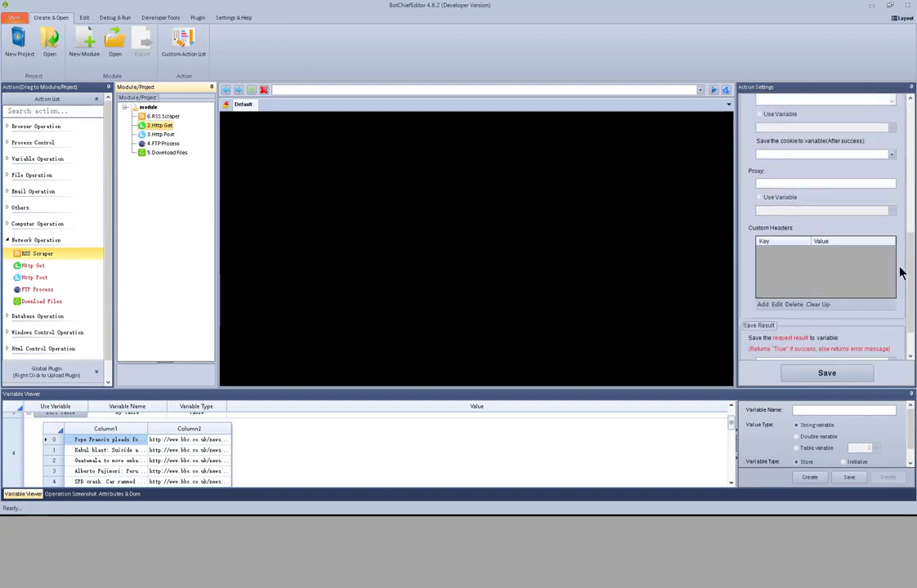
pyautogui.scroll(8, 901, 273)
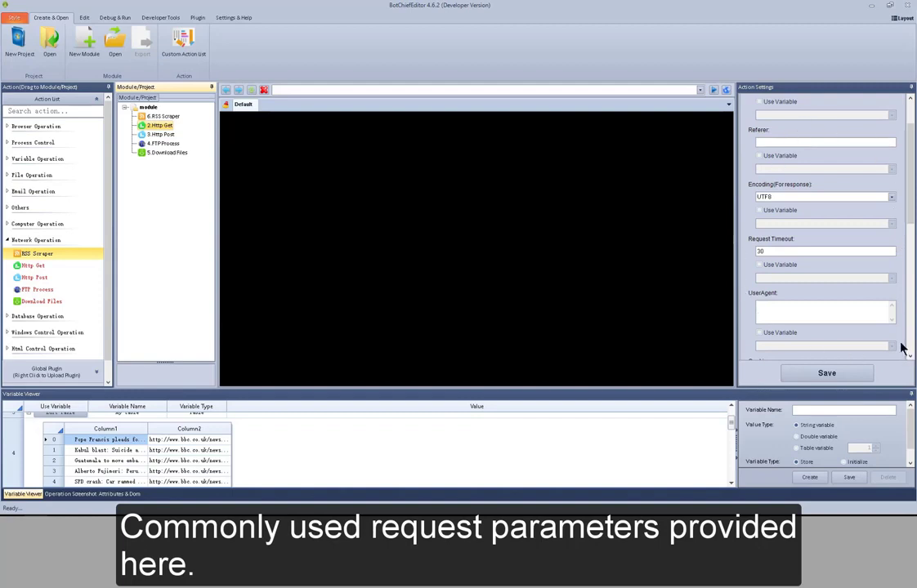
pyautogui.scroll(-6, 901, 349)
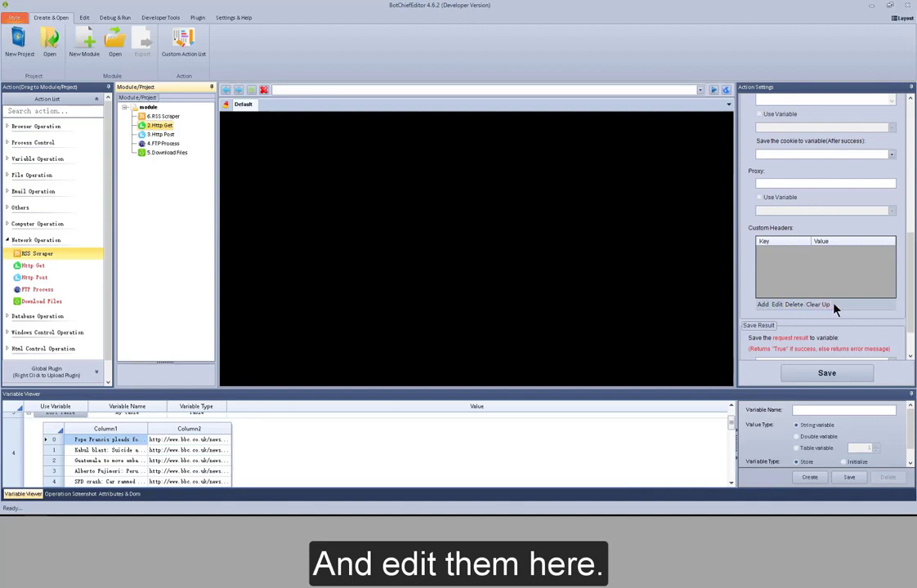
pyautogui.scroll(-2, 899, 321)
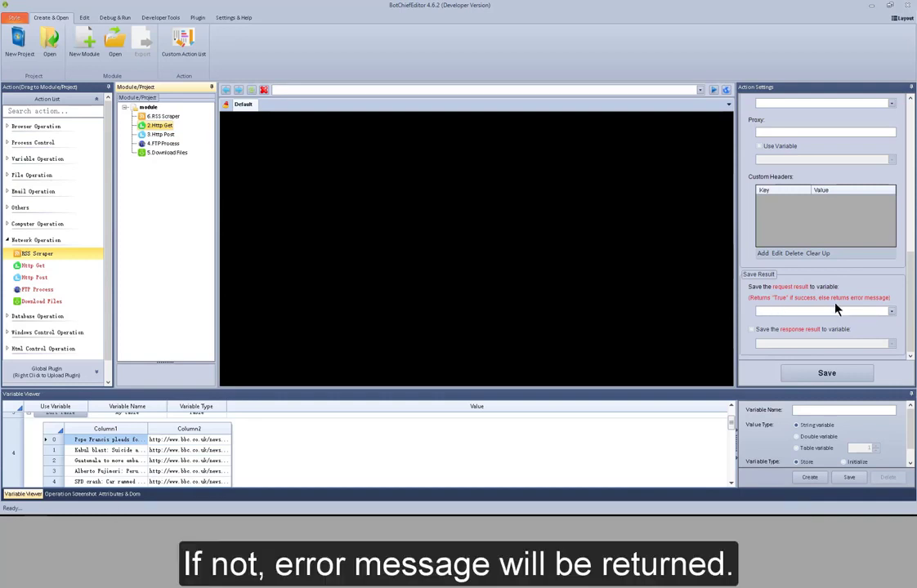
# Step: Check the variable choices for saving Http Get's request and response results, and review Http Post's settings down to its result-saving options
pyautogui.click(890, 312)
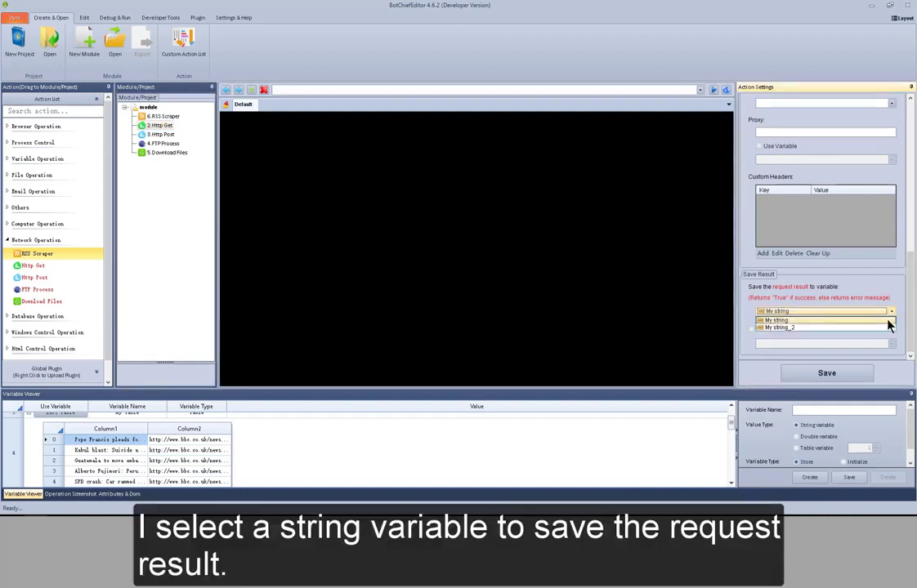
pyautogui.click(890, 314)
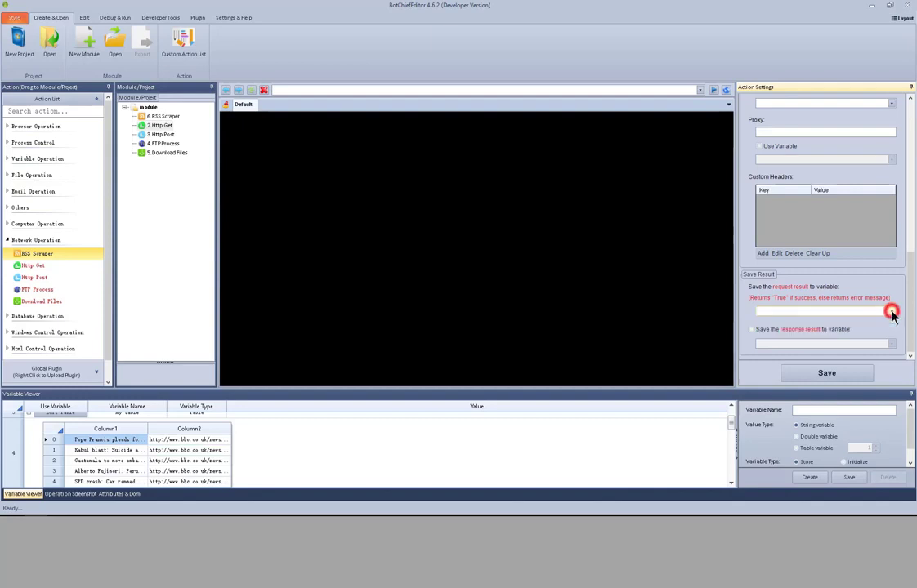
pyautogui.click(814, 332)
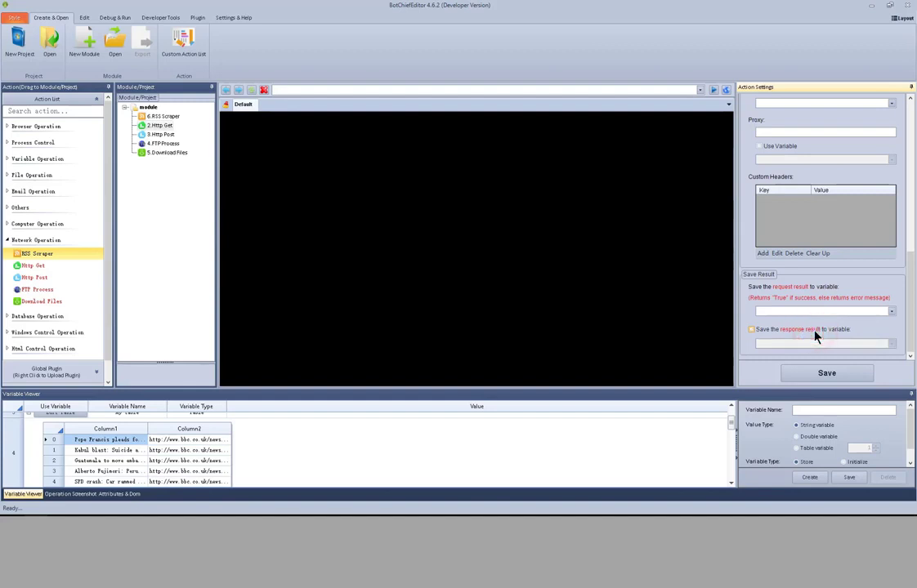
pyautogui.click(163, 135)
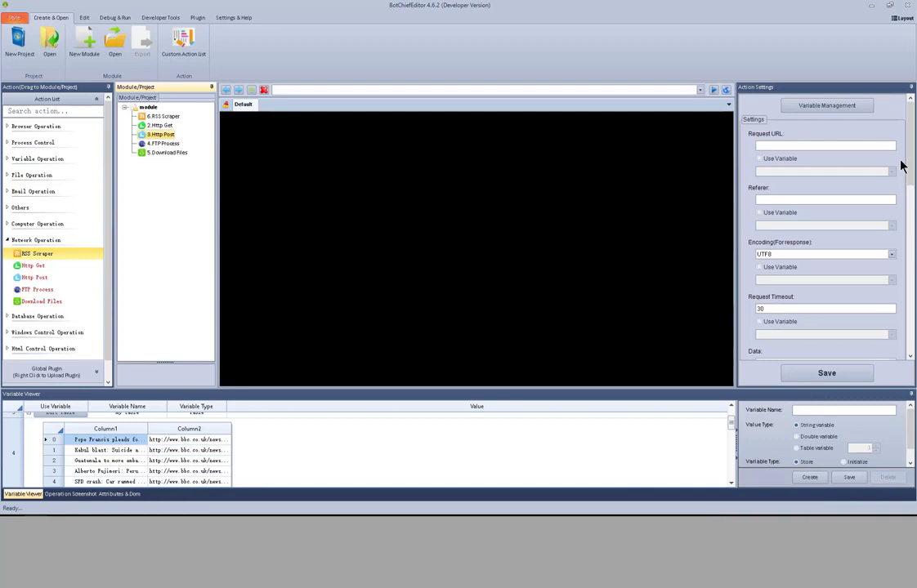
pyautogui.scroll(-5, 902, 166)
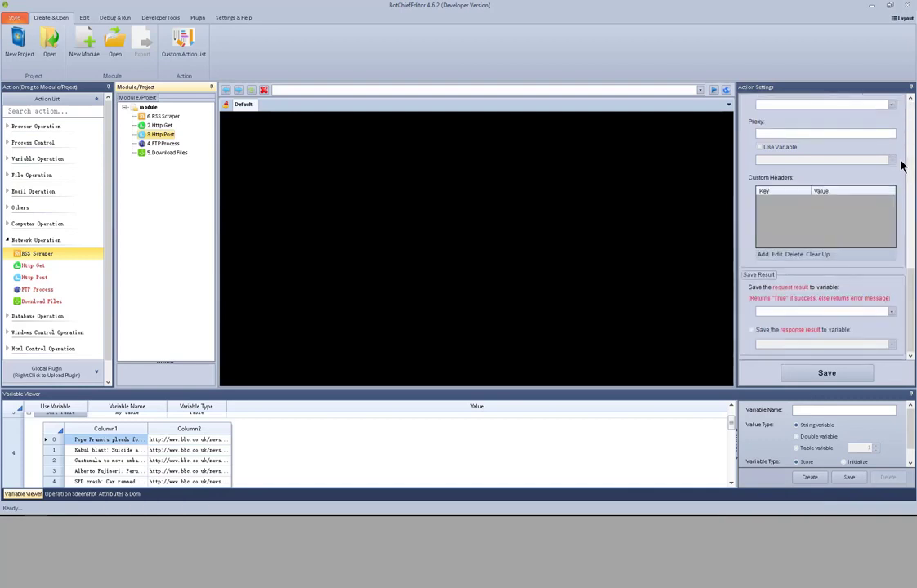
# Step: Review FTP Process's host, port and login settings, its FTP save directory and the local file/folder path choices
pyautogui.click(169, 145)
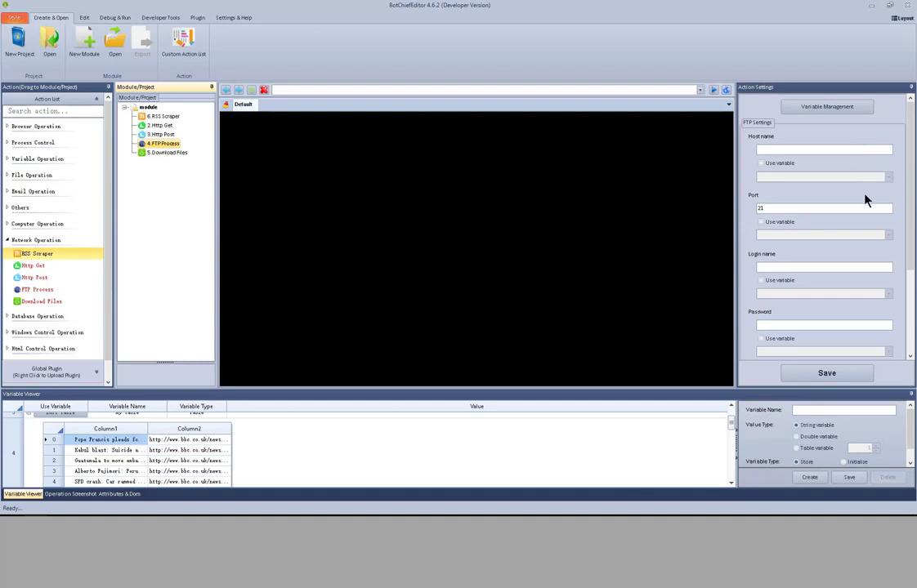
pyautogui.scroll(-3, 899, 242)
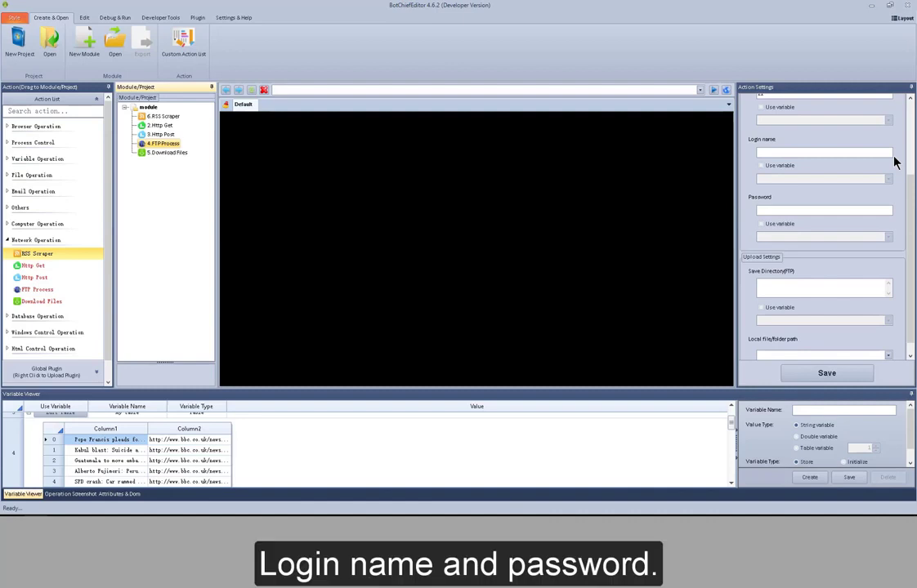
pyautogui.scroll(-1, 895, 225)
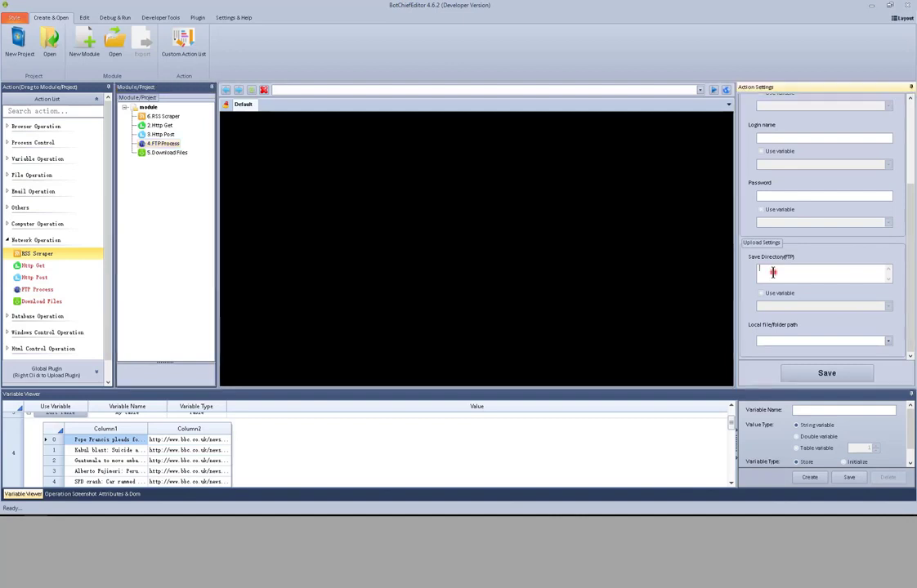
pyautogui.click(772, 273)
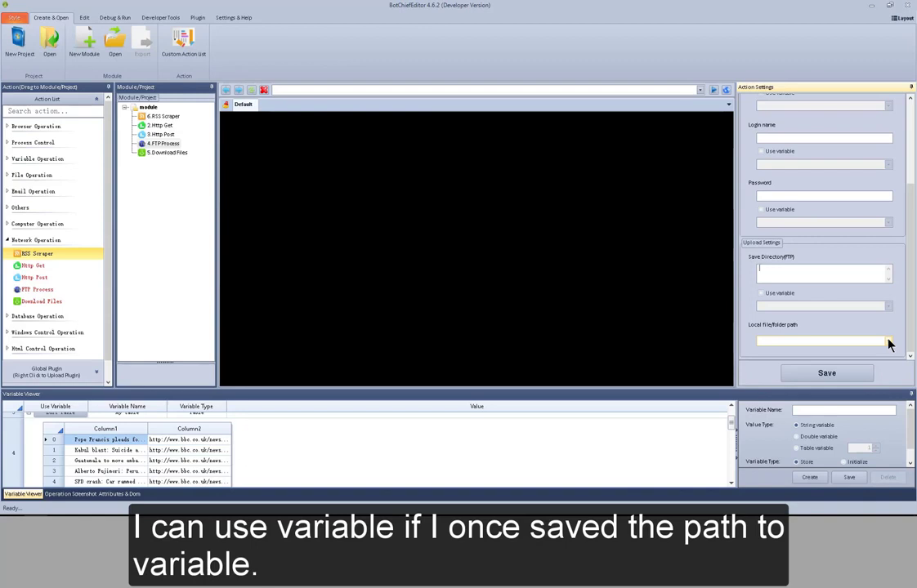
pyautogui.click(887, 343)
pyautogui.click(888, 343)
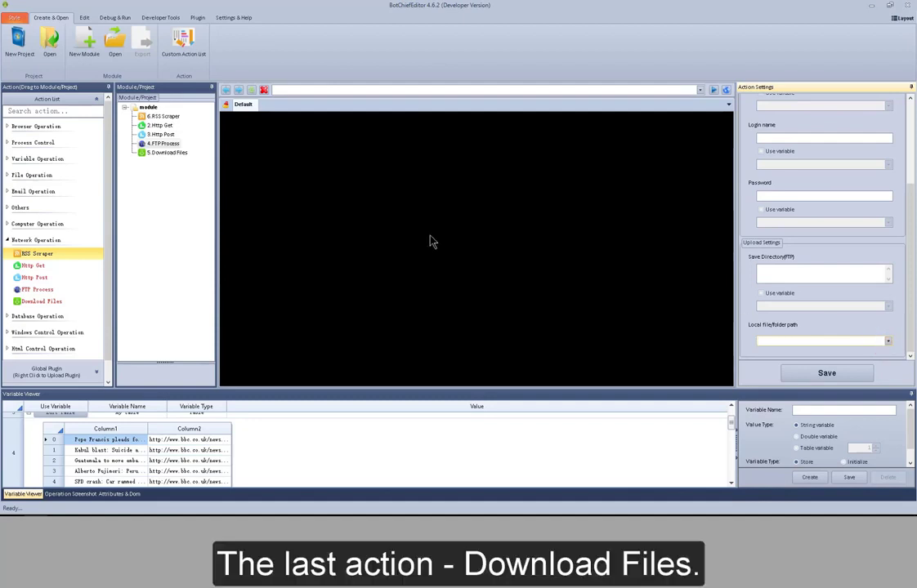
# Step: Review Download Files' URL, cookie and save path settings, including the dialog for choosing where to save the file
pyautogui.click(171, 154)
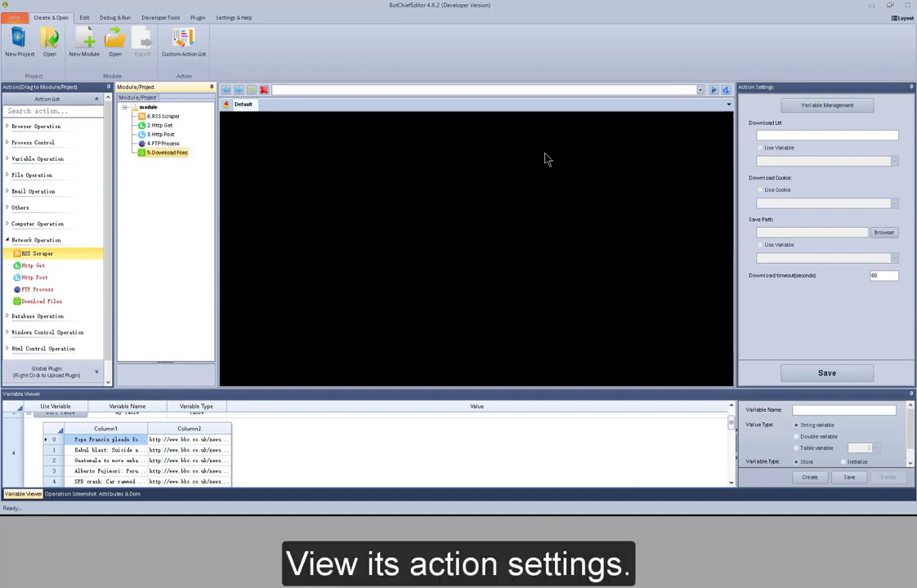
pyautogui.click(762, 135)
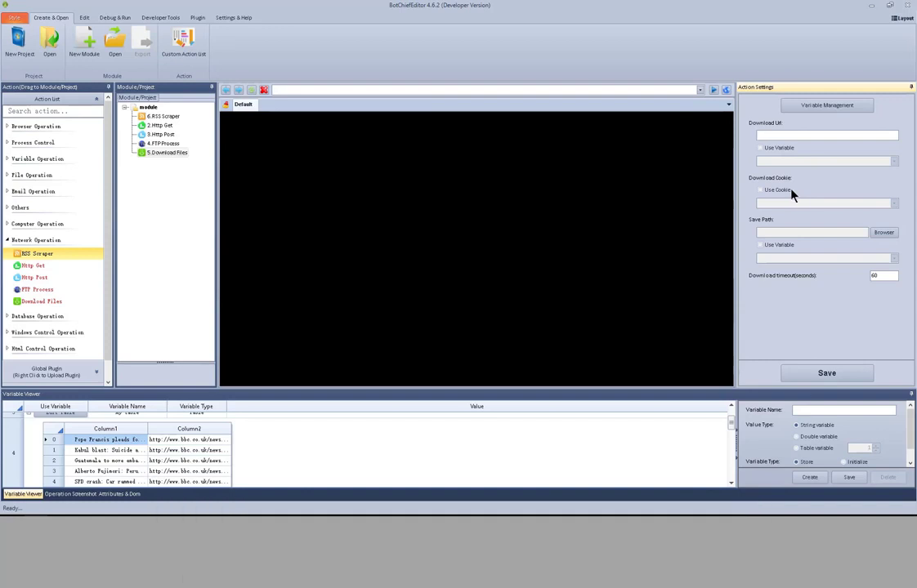
pyautogui.click(790, 193)
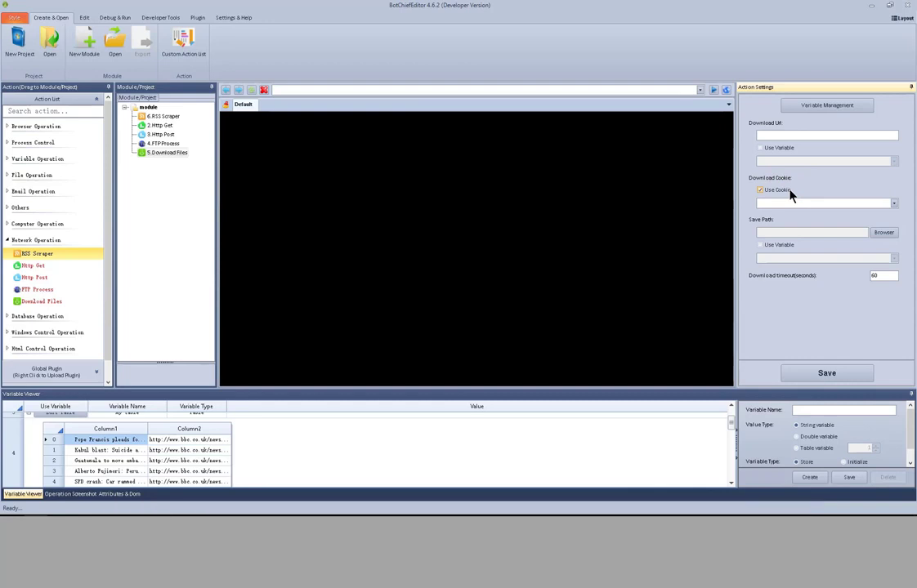
pyautogui.click(790, 194)
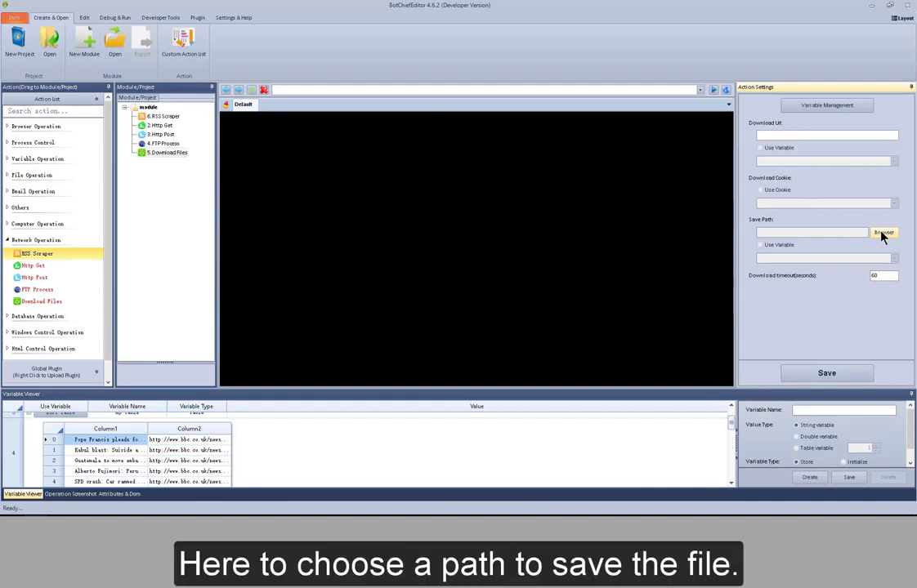
pyautogui.click(882, 234)
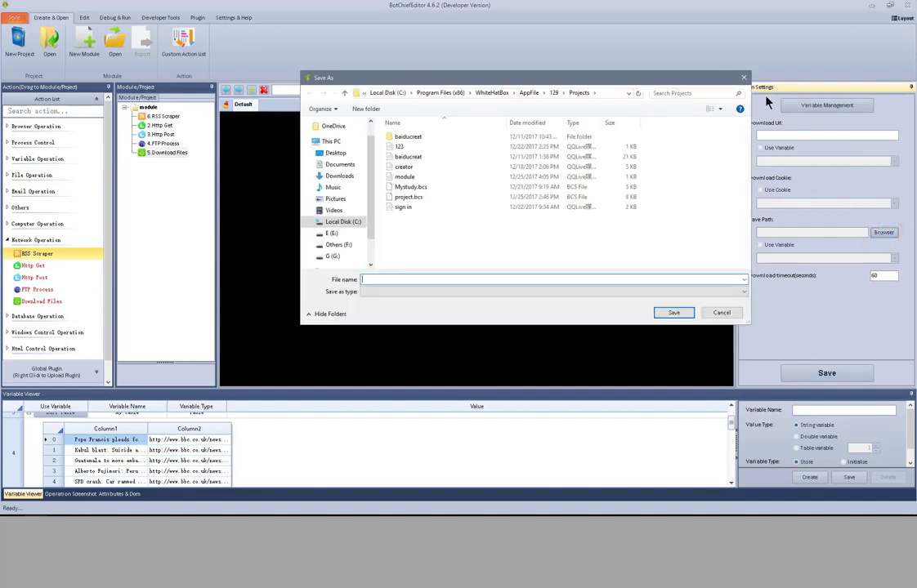
pyautogui.click(743, 78)
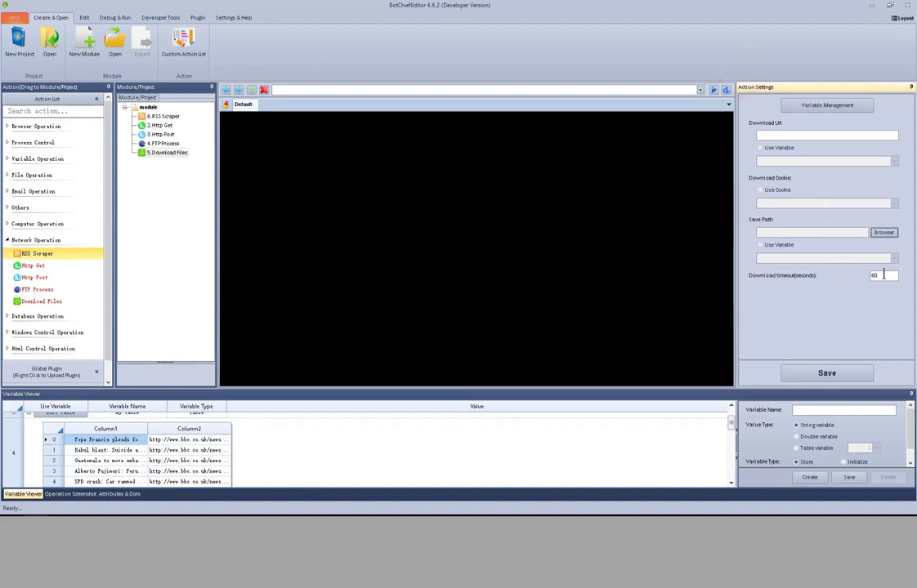